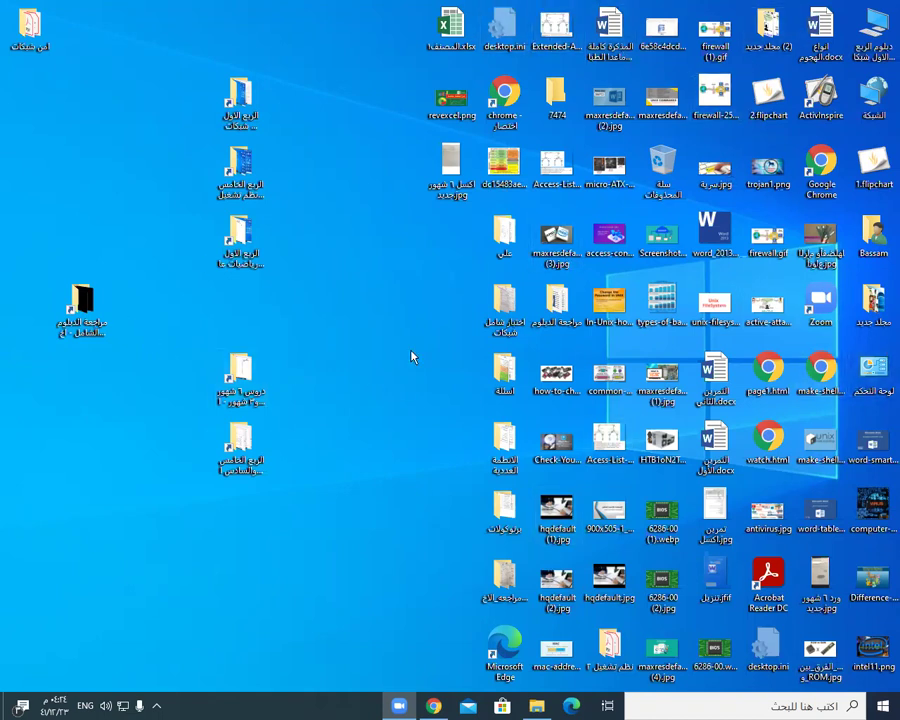
Open the exercise picture "اكسل ٦ شهور جديد.jpg" from the desktop and read its table and tasks.
{"action": "double_click", "coordinate": [456, 183]}
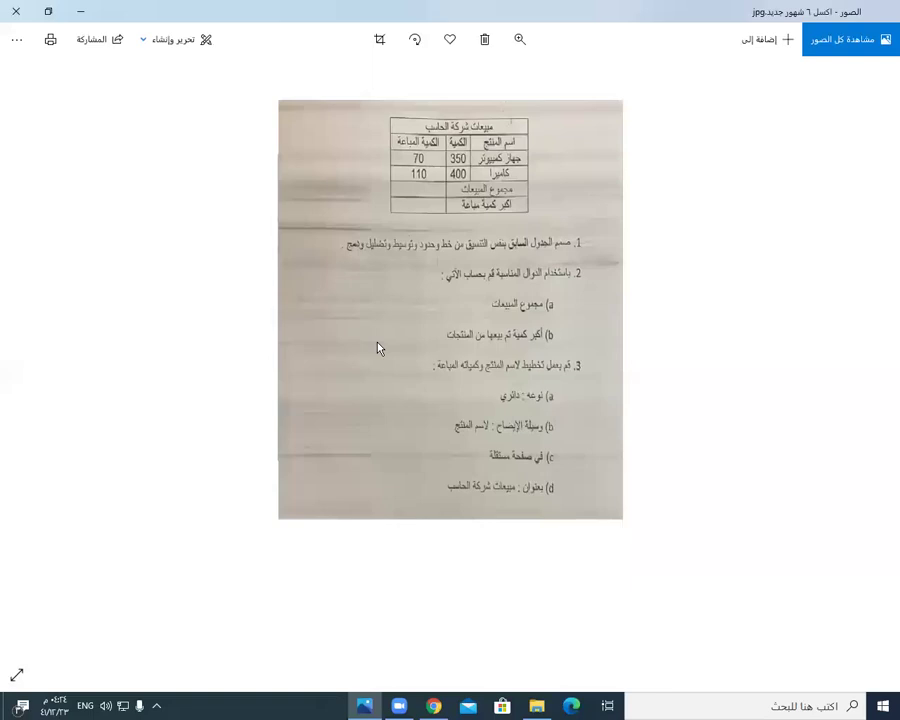
{"action": "scroll", "coordinate": [376, 344], "scroll_direction": "up", "scroll_amount": 1}
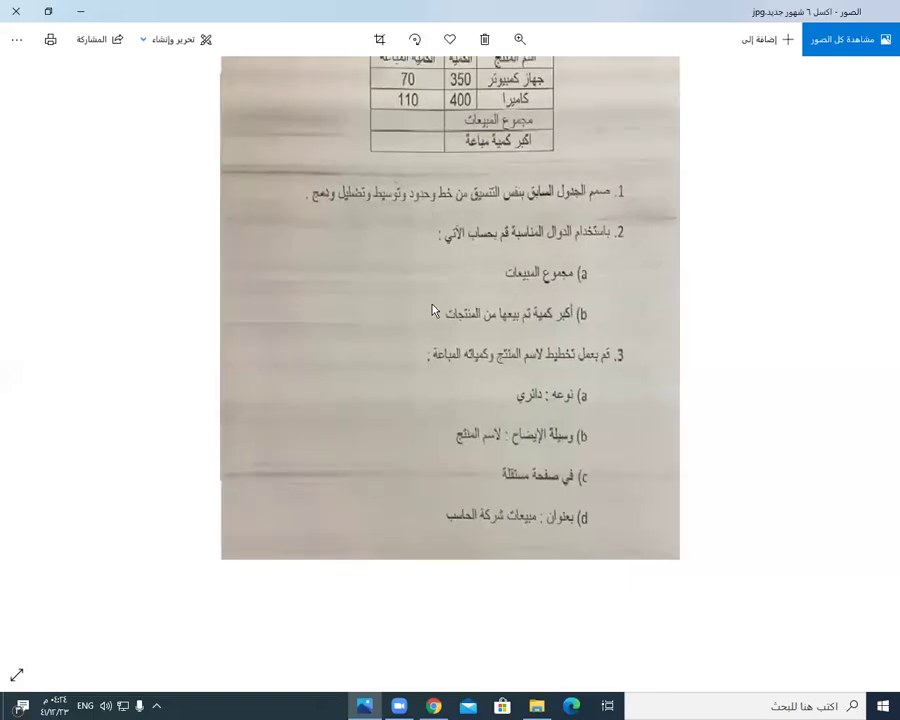
{"action": "scroll", "coordinate": [432, 309], "scroll_direction": "down", "scroll_amount": 1}
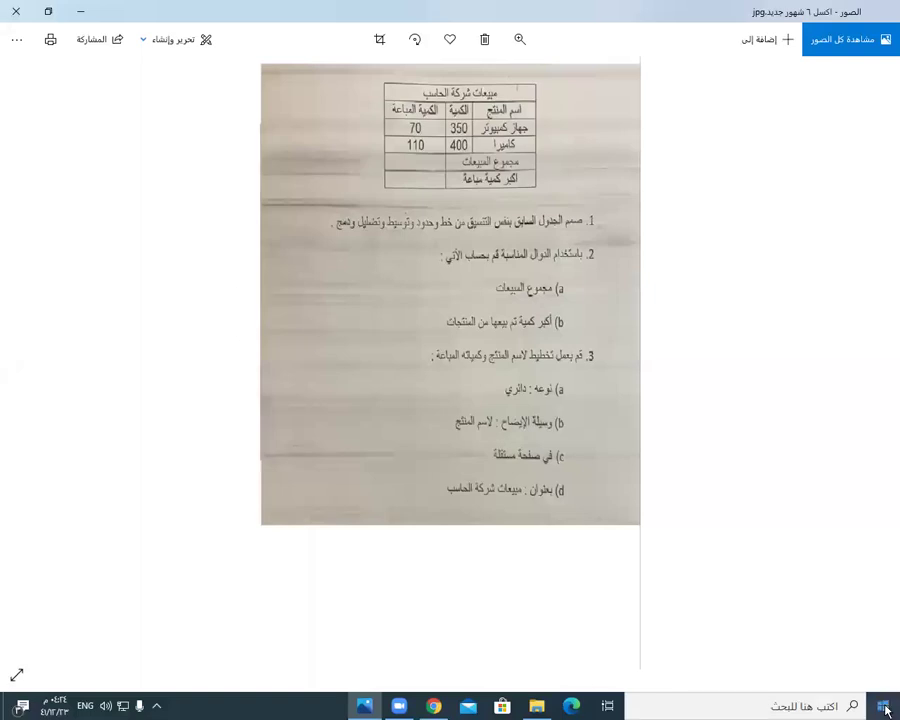
Search the computer for Excel 2013 and launch it.
{"action": "key", "text": "super"}
{"action": "type", "text": "exe"}
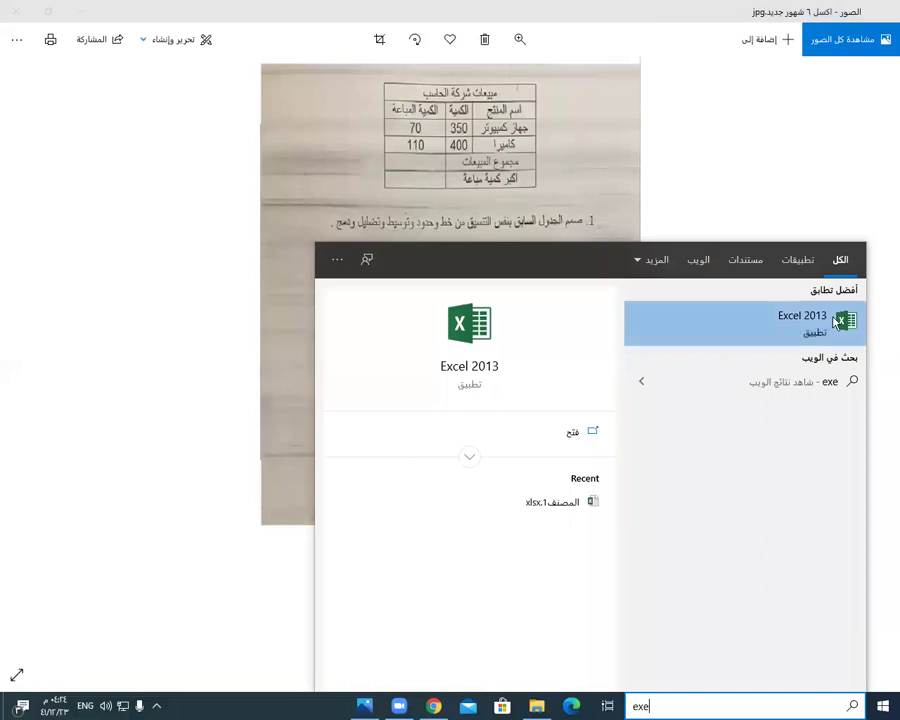
{"action": "left_click", "coordinate": [770, 332]}
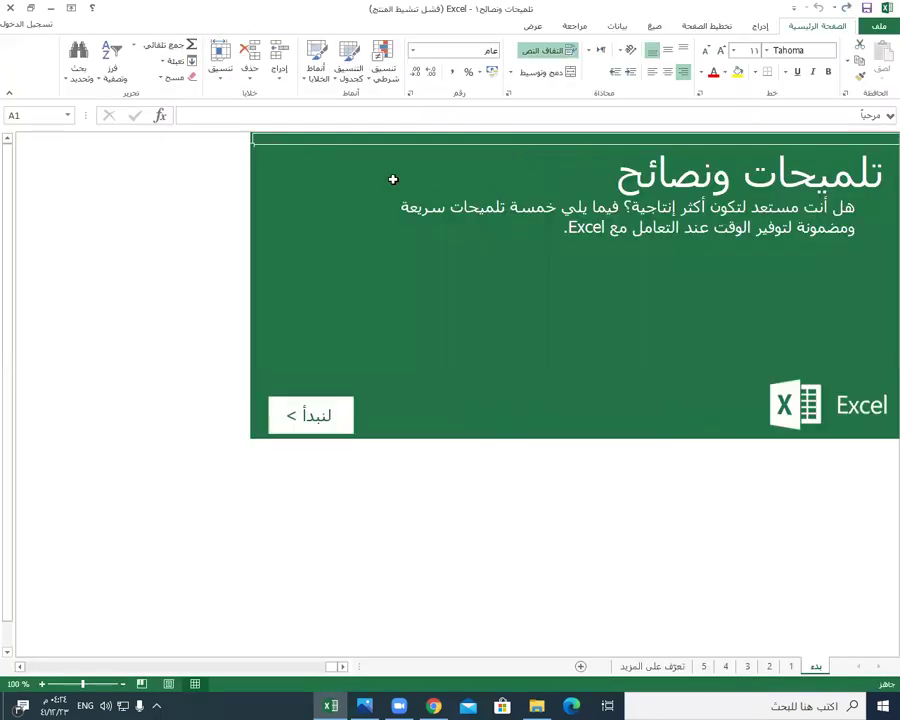
Dismiss the Office activation wizard, create a new blank workbook, and close the tips workbook.
{"action": "left_click", "coordinate": [546, 462]}
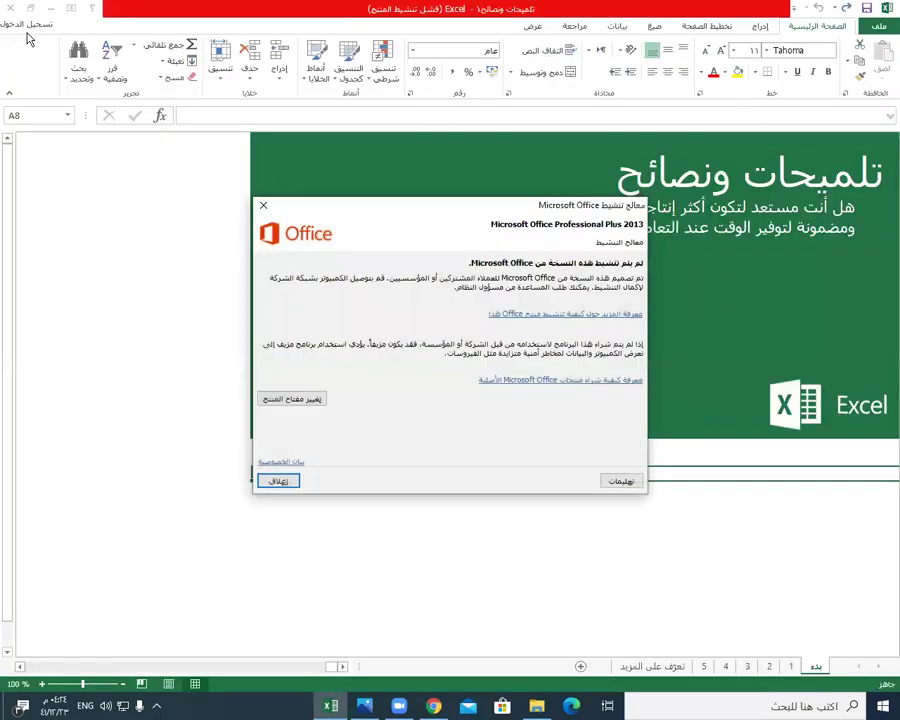
{"action": "key", "text": "Escape"}
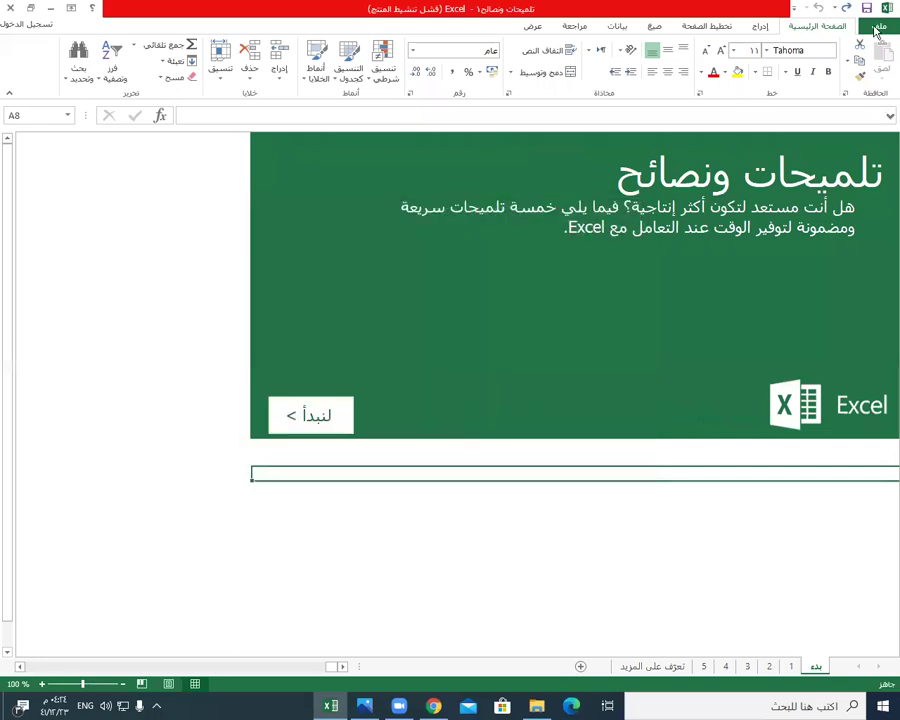
{"action": "left_click", "coordinate": [878, 25]}
{"action": "left_click", "coordinate": [873, 87]}
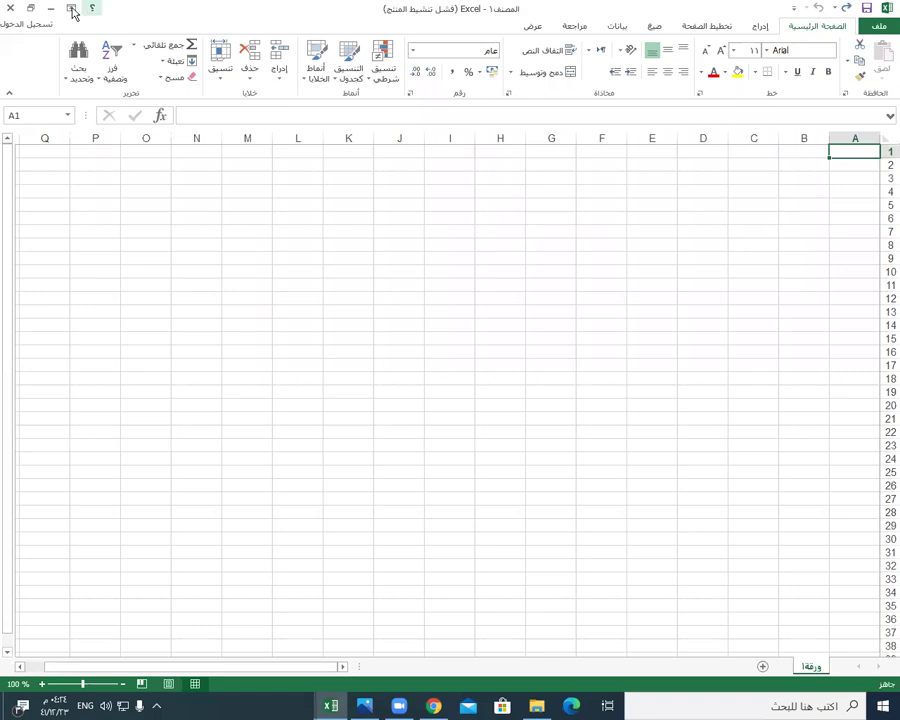
{"action": "left_click", "coordinate": [49, 9]}
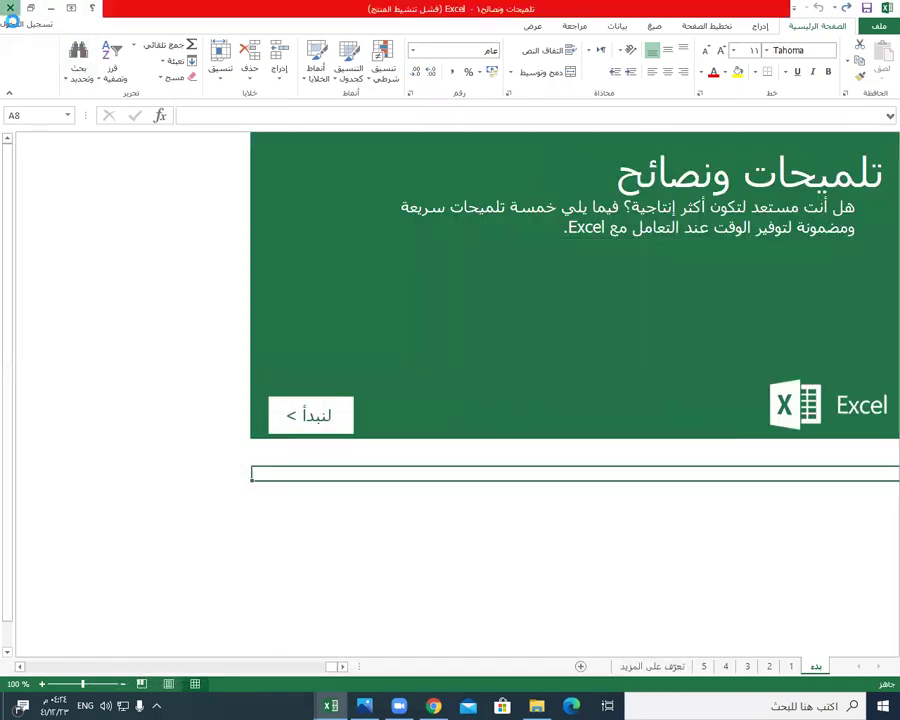
{"action": "left_click", "coordinate": [10, 8]}
{"action": "left_click", "coordinate": [449, 368]}
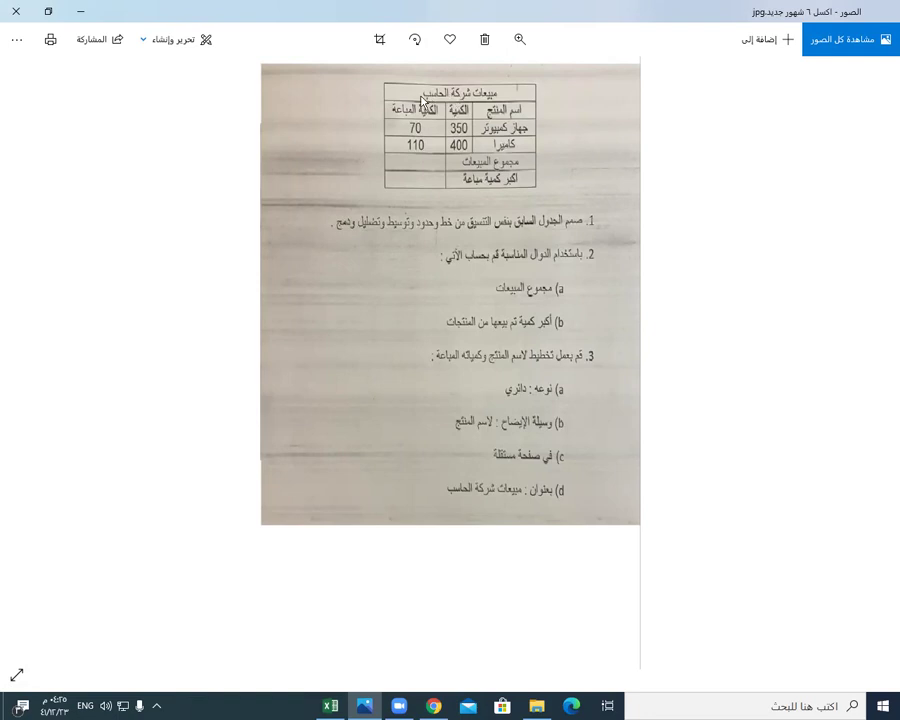
Switch from the exercise picture to the blank Excel workbook, and merge and center cells A1:C1.
{"action": "left_click", "coordinate": [364, 706]}
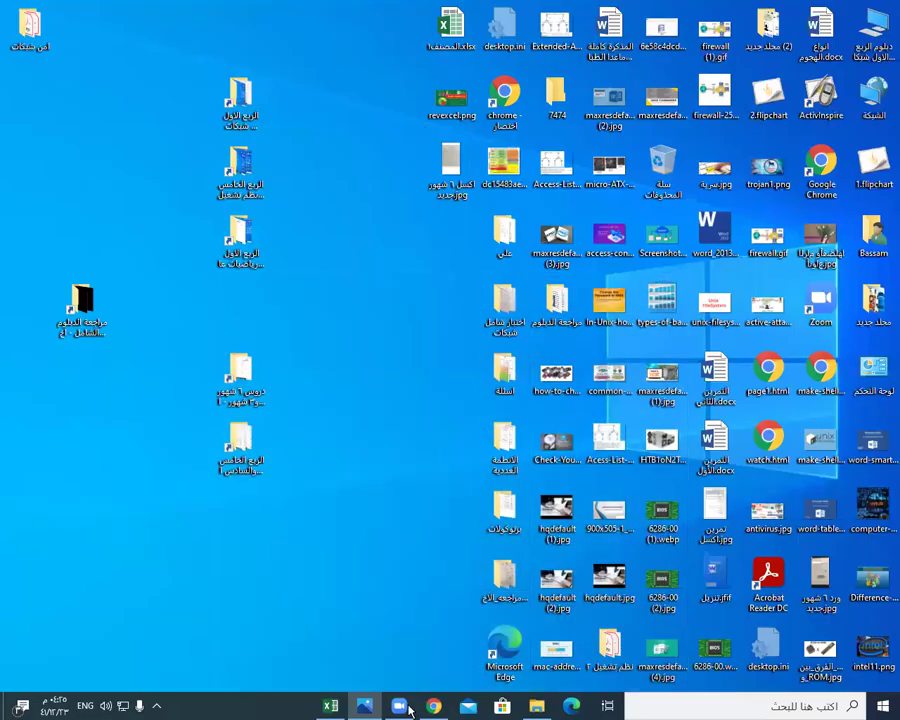
{"action": "left_click", "coordinate": [333, 706]}
{"action": "left_click_drag", "start_coordinate": [852, 147], "coordinate": [735, 163]}
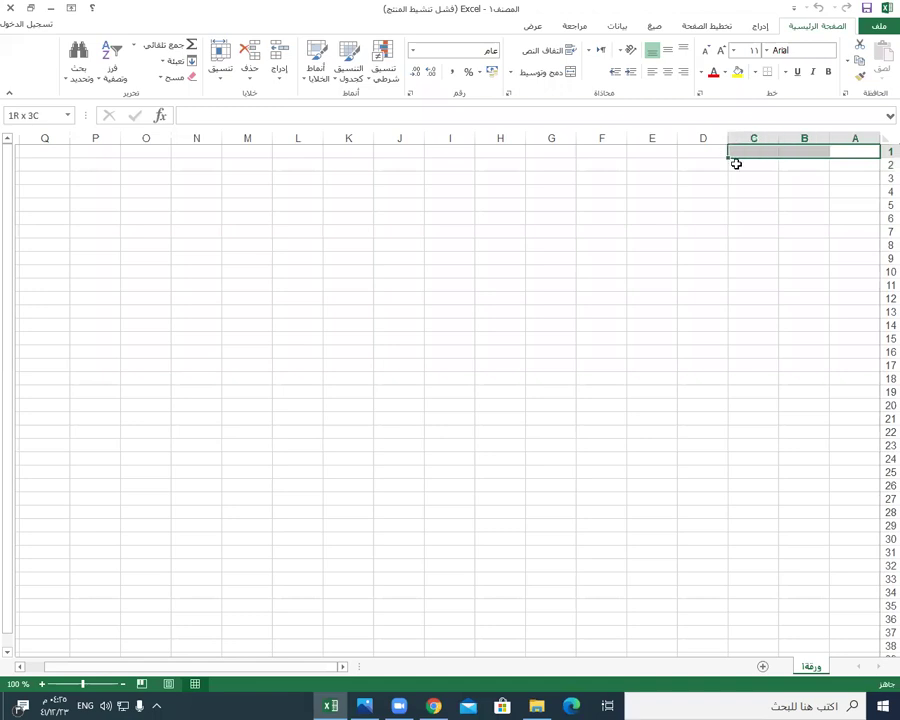
{"action": "left_click", "coordinate": [538, 72]}
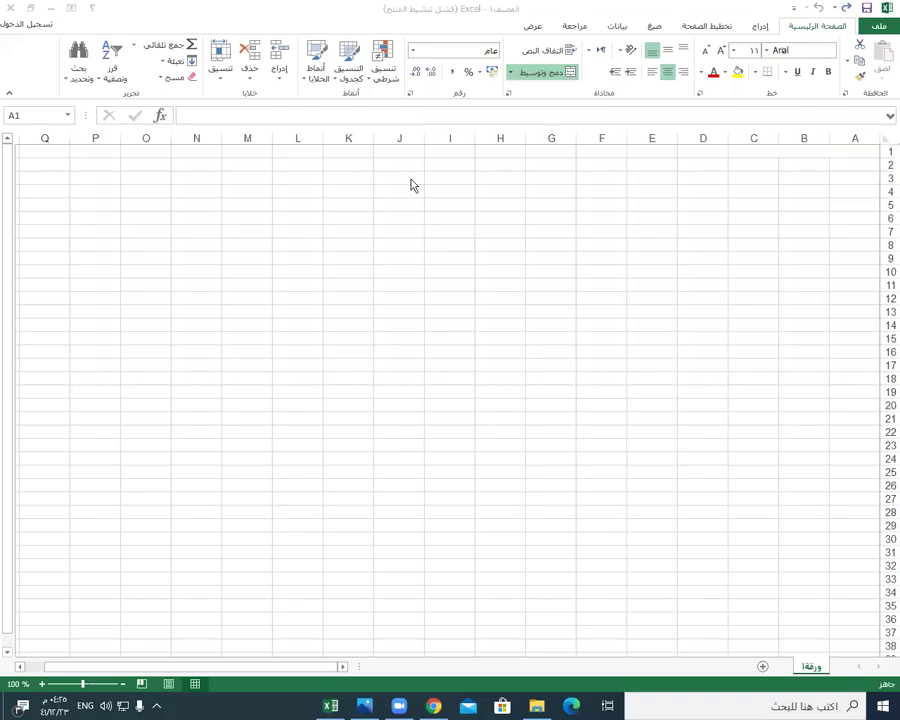
Restore the Excel window to a smaller size and arrange it in front of the exercise picture.
{"action": "left_click", "coordinate": [29, 8]}
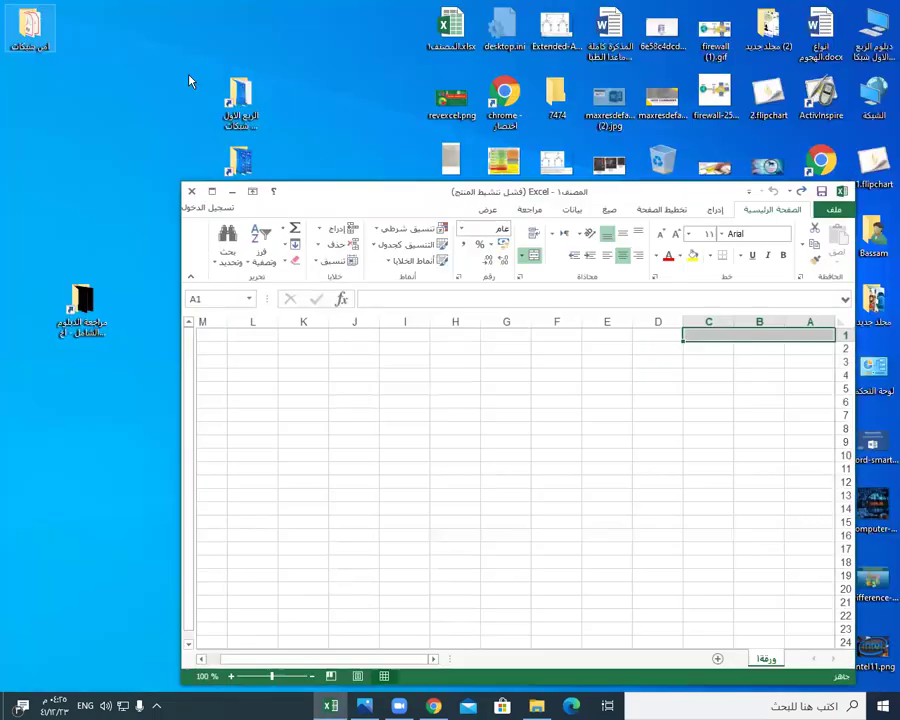
{"action": "left_click", "coordinate": [368, 705]}
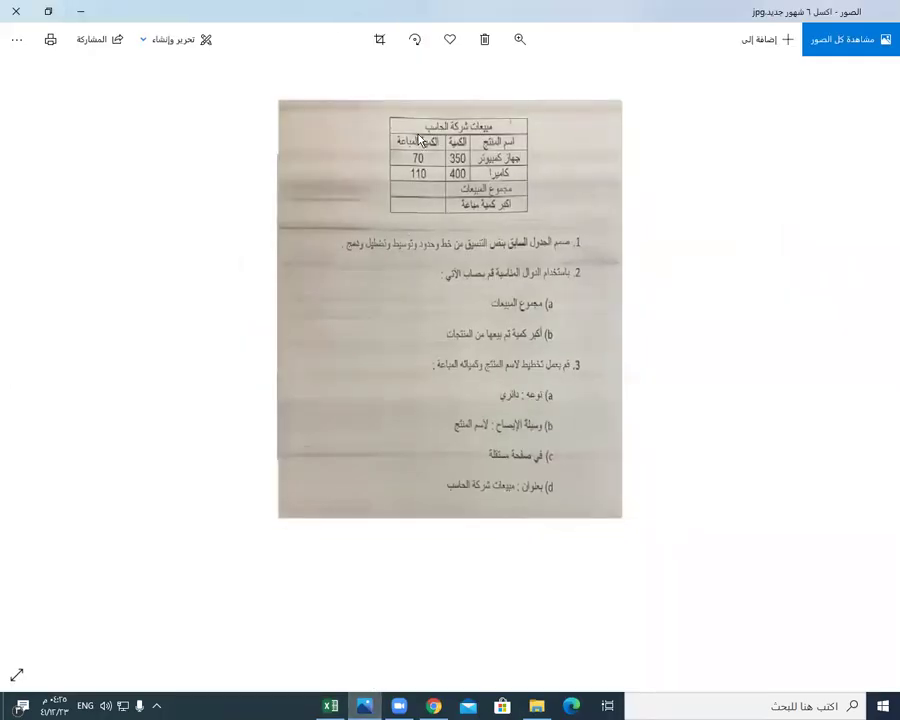
{"action": "key", "text": "alt+Tab"}
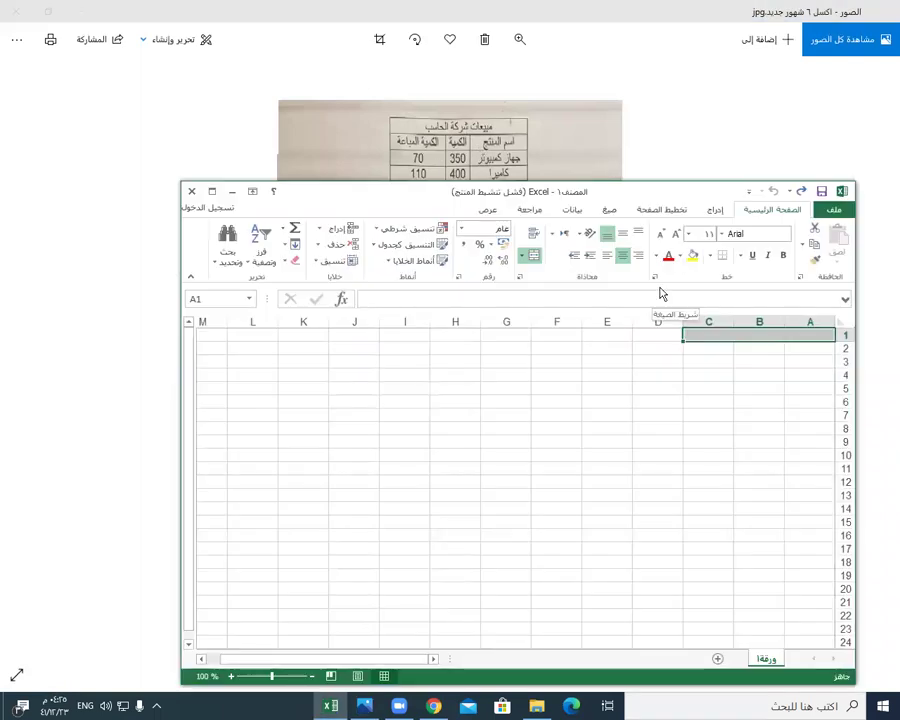
{"action": "type", "text": "lfduhj"}
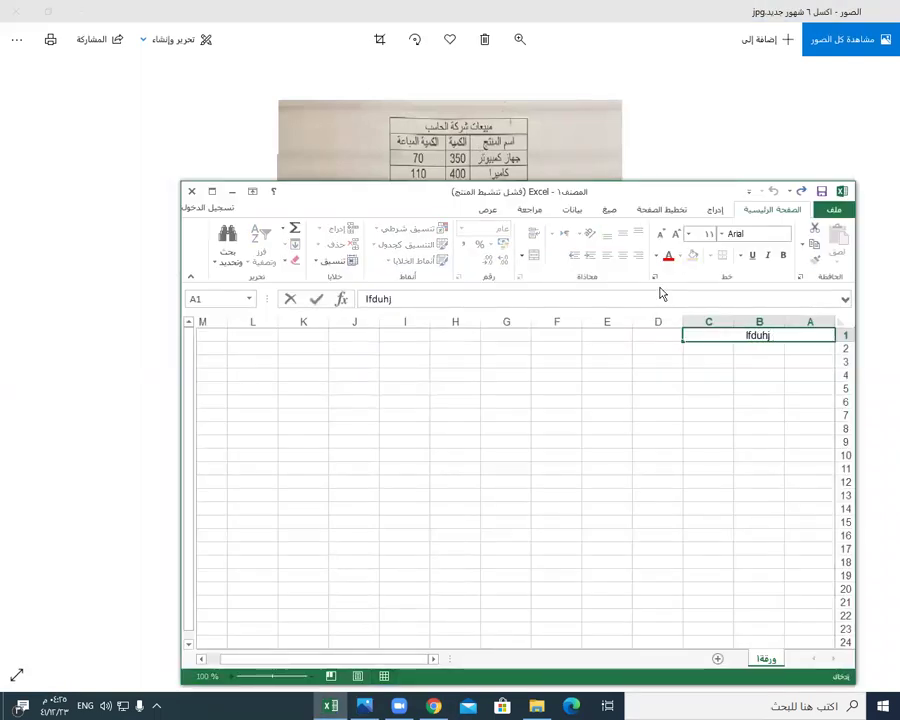
{"action": "key", "text": "BackSpace"}
{"action": "key", "text": "BackSpace"}
{"action": "key", "text": "BackSpace"}
{"action": "key", "text": "BackSpace"}
{"action": "key", "text": "BackSpace"}
Enter the title "مبيعات شركة الحاسب" in the merged cell A1 and move the Excel window below the picture's table.
{"action": "key", "text": "alt+shift"}
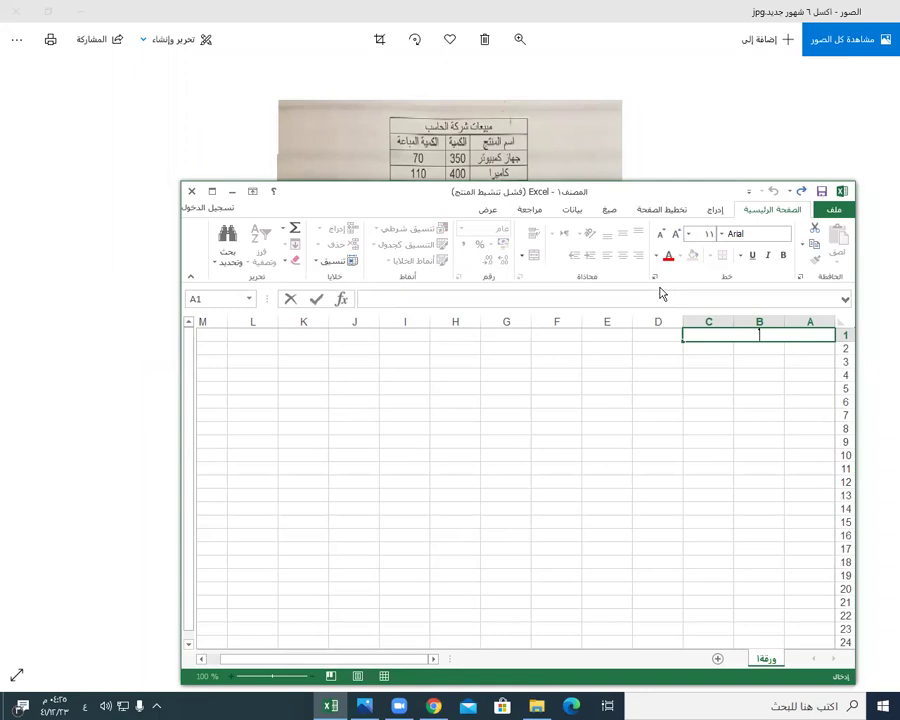
{"action": "type", "text": "مبيعات شركة الحاسب"}
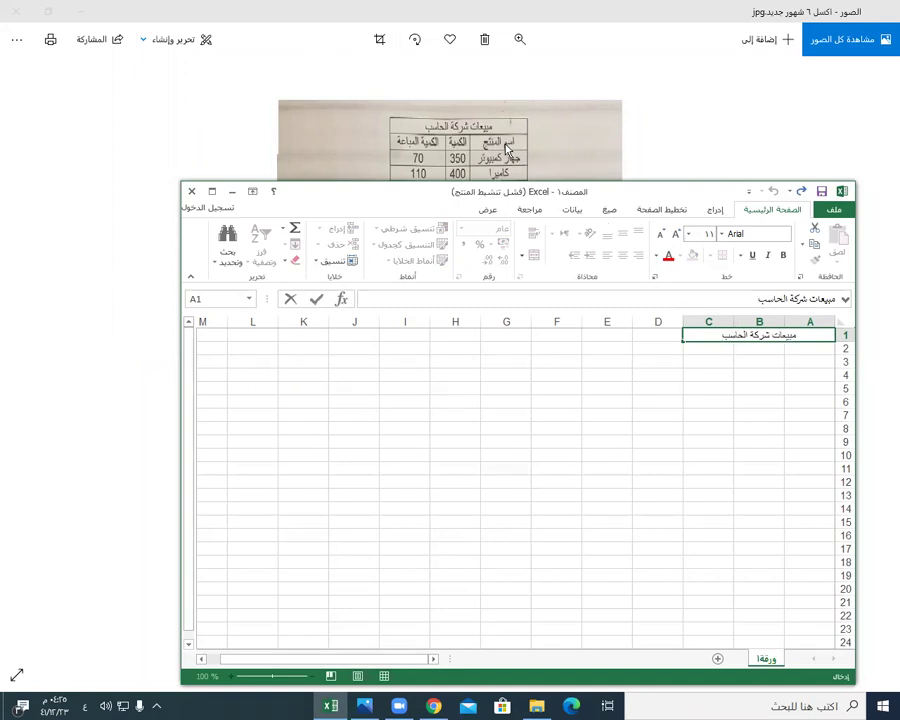
{"action": "left_click_drag", "start_coordinate": [508, 190], "coordinate": [508, 256]}
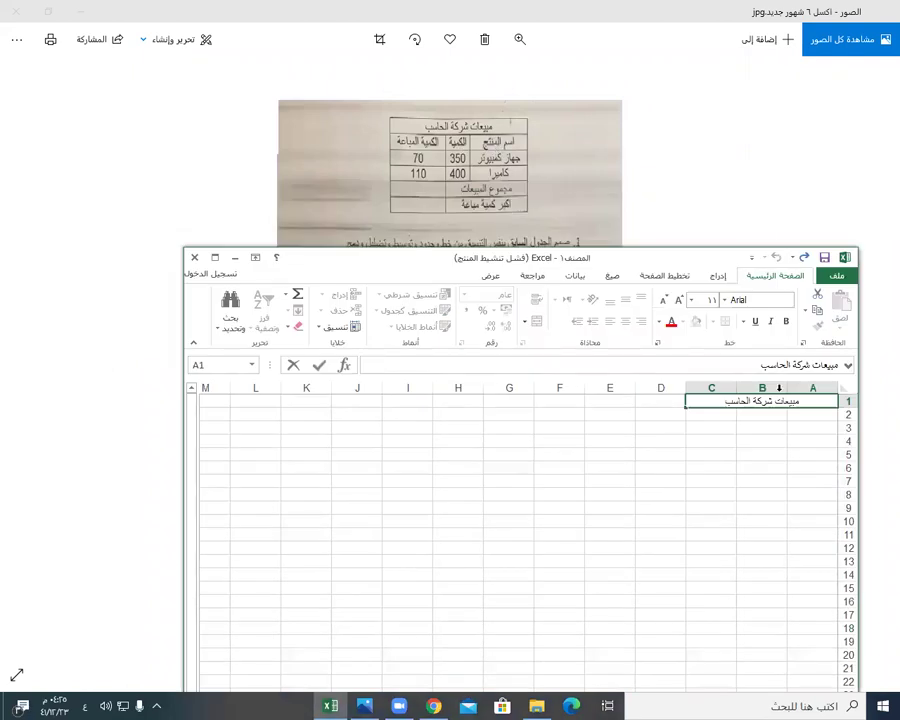
Enter the column headings "اسم المنتج", "الكمية" and "الكمية المباعة" in cells A2, B2 and C2.
{"action": "left_click", "coordinate": [818, 415]}
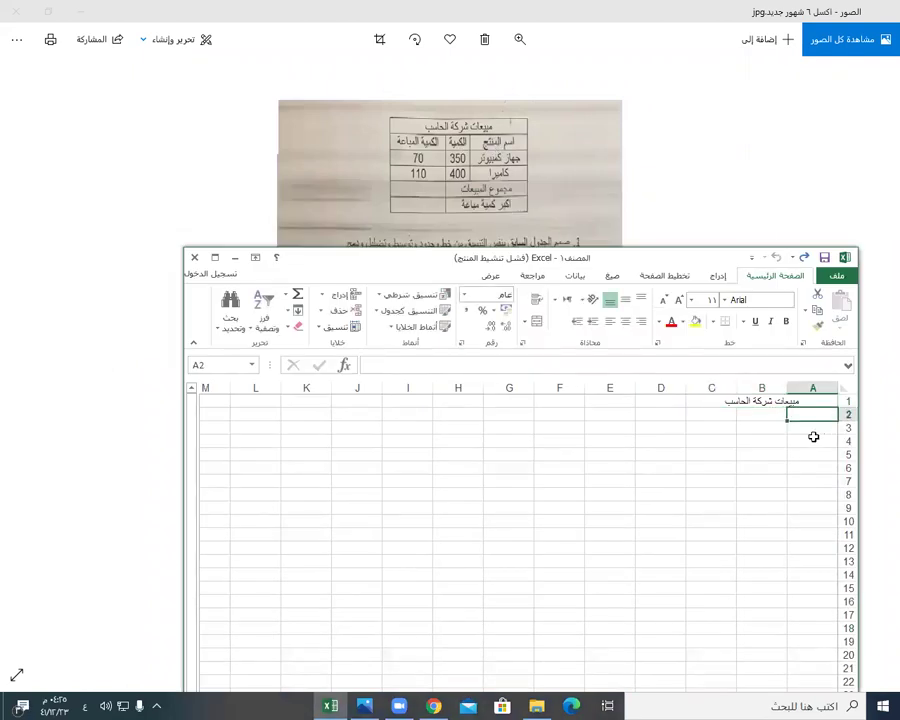
{"action": "type", "text": "اسم ال"}
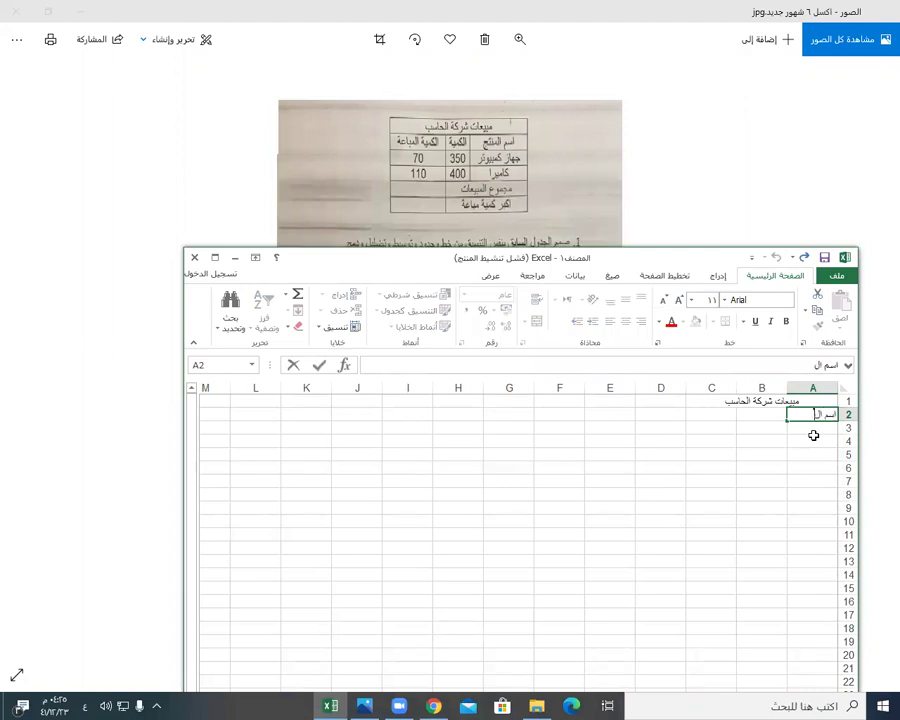
{"action": "type", "text": "منتج"}
{"action": "left_click", "coordinate": [778, 430]}
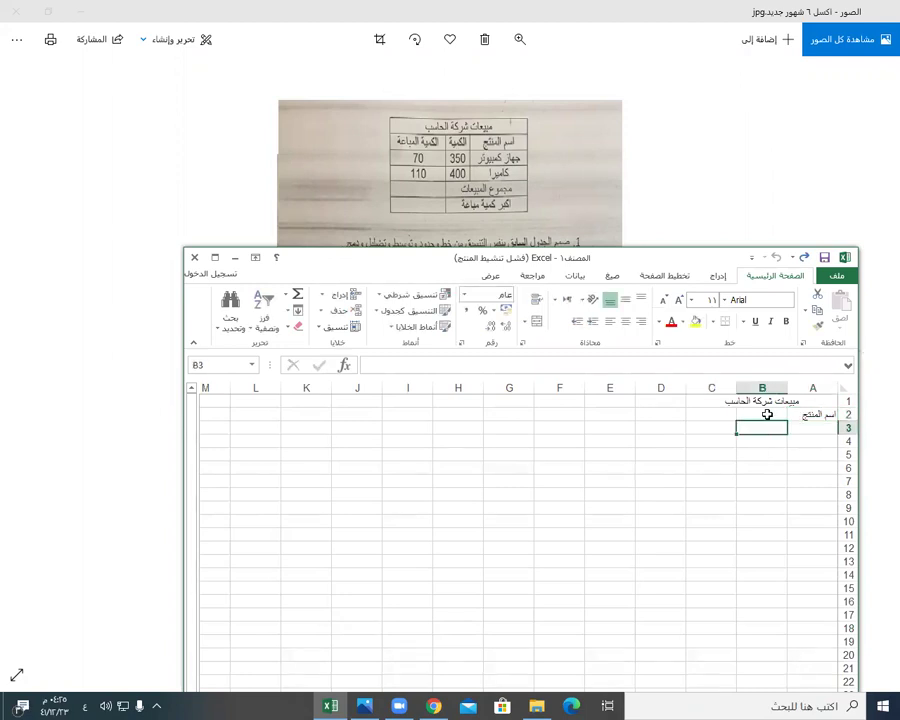
{"action": "left_click", "coordinate": [767, 414]}
{"action": "type", "text": "الكم"}
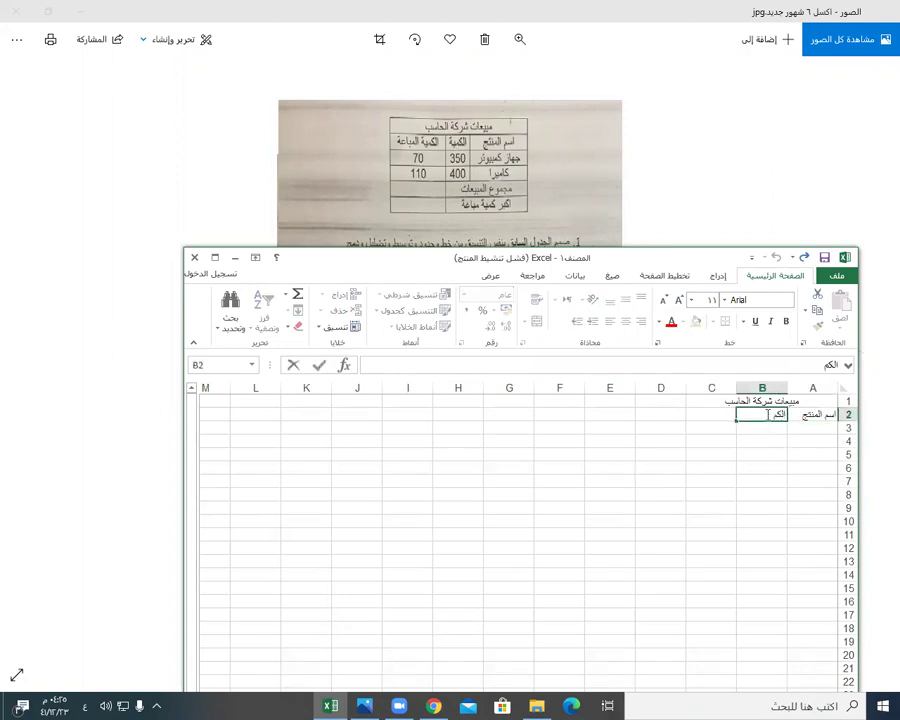
{"action": "type", "text": "ية"}
{"action": "key", "text": "Tab"}
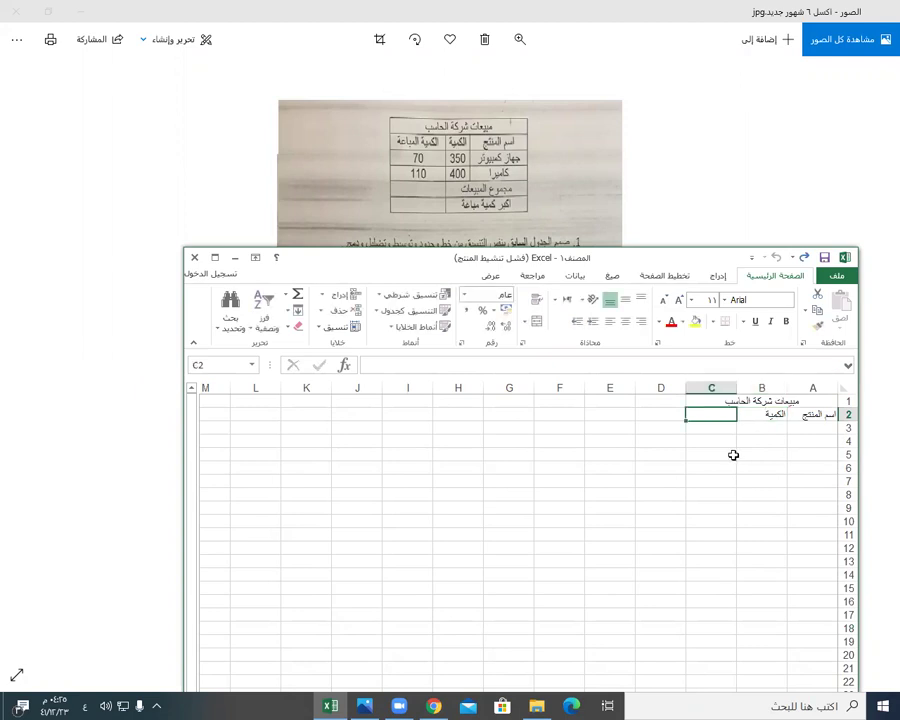
{"action": "type", "text": "الكمية"}
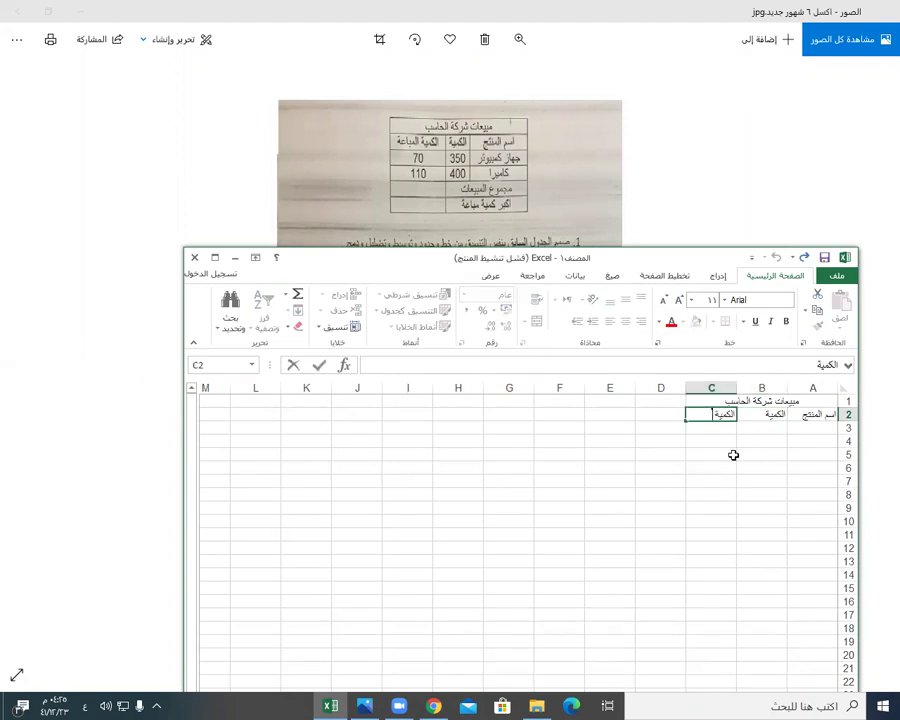
{"action": "type", "text": " المباعة"}
Fill row 3 with the product "جهاز كمبيوتر", quantity 350 and sold quantity 70.
{"action": "left_click", "coordinate": [823, 429]}
{"action": "type", "text": "جهاز كمبيوتر"}
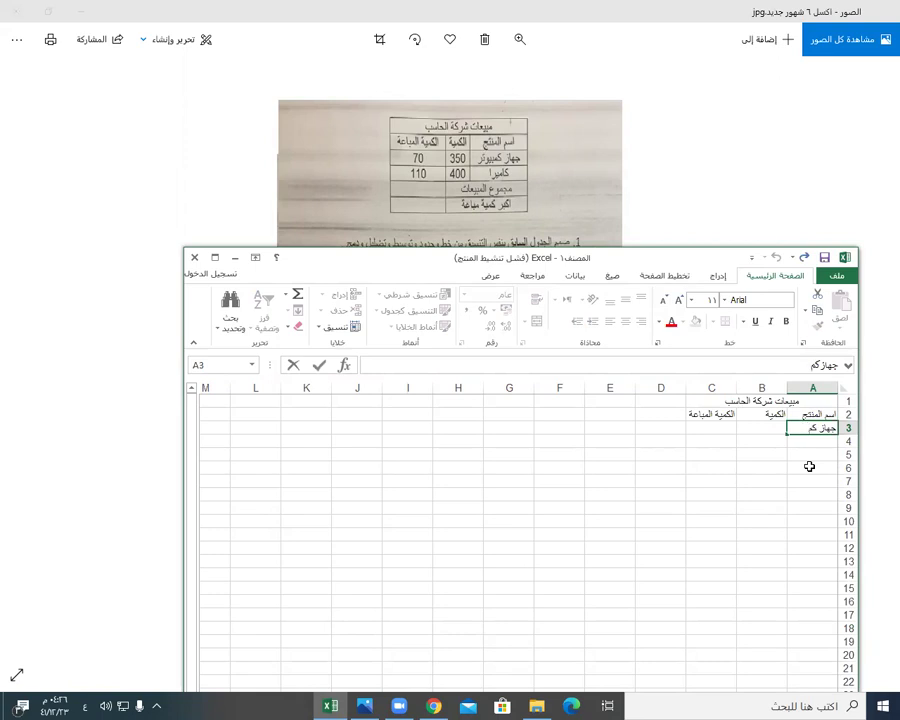
{"action": "left_click", "coordinate": [763, 428]}
{"action": "type", "text": "ا"}
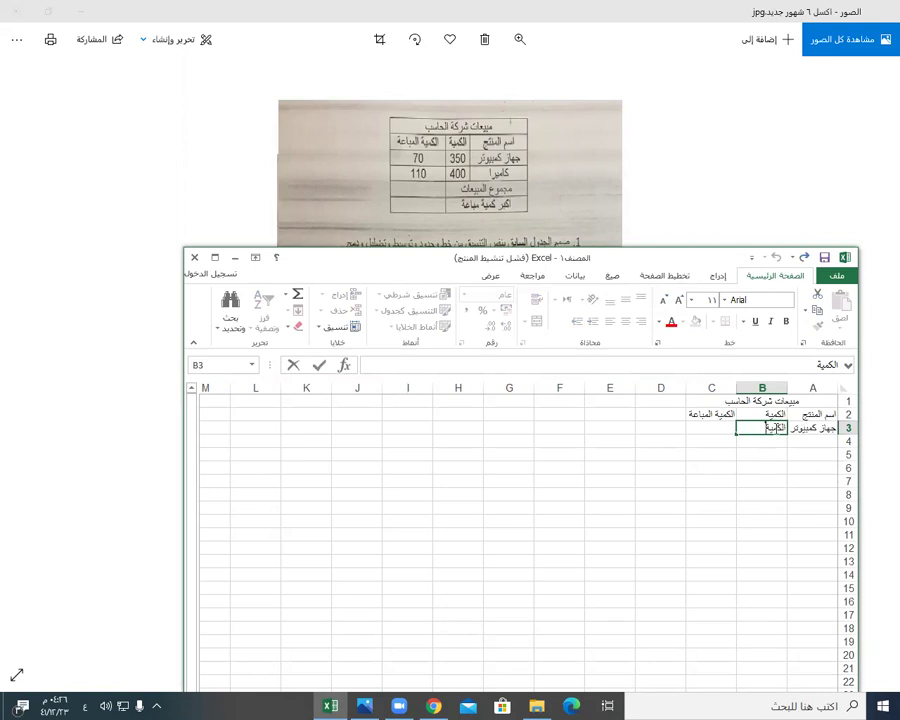
{"action": "type", "text": "350"}
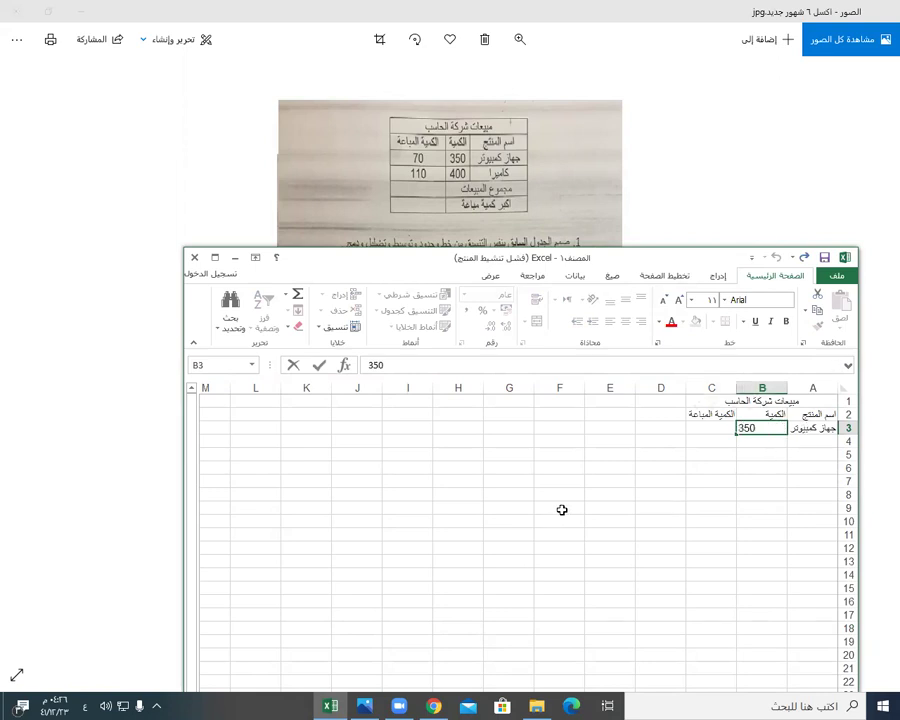
{"action": "key", "text": "Tab"}
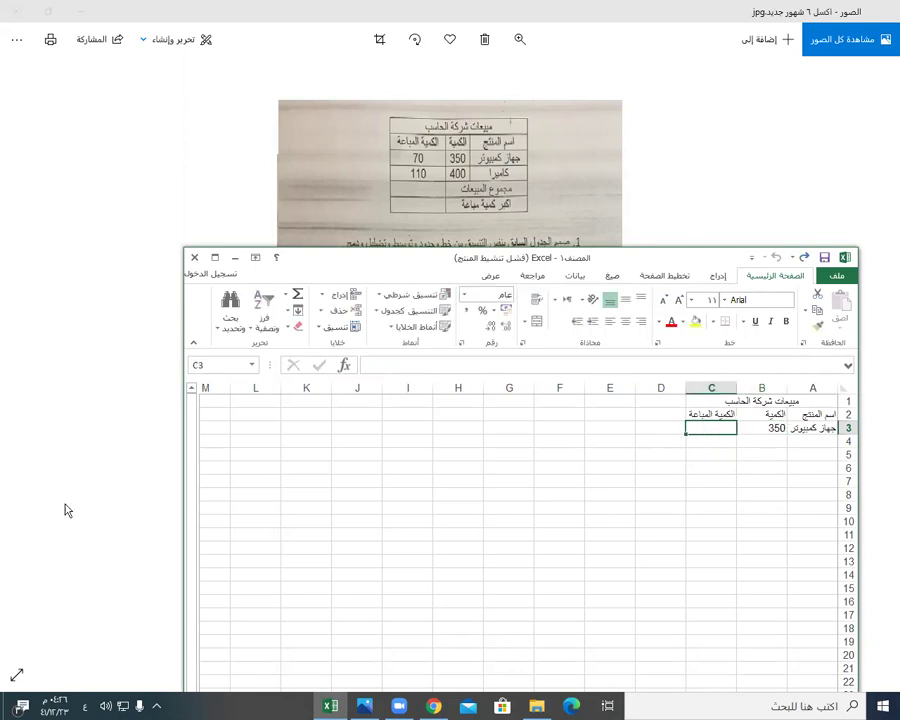
{"action": "type", "text": "78"}
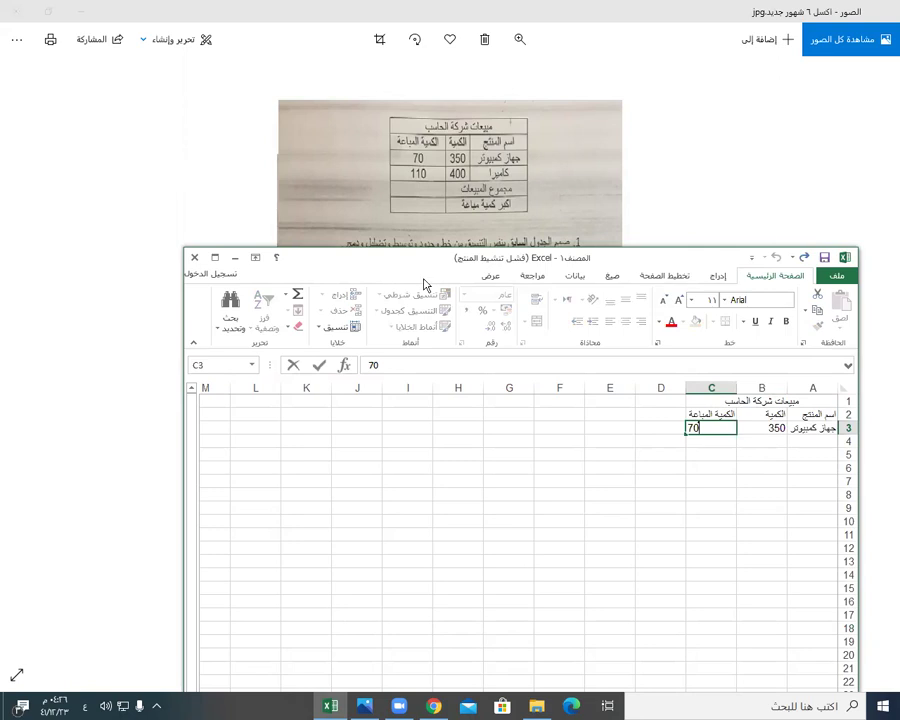
Fill row 4 with the product "كاميرا", quantity 400 and sold quantity 110.
{"action": "left_click", "coordinate": [818, 443]}
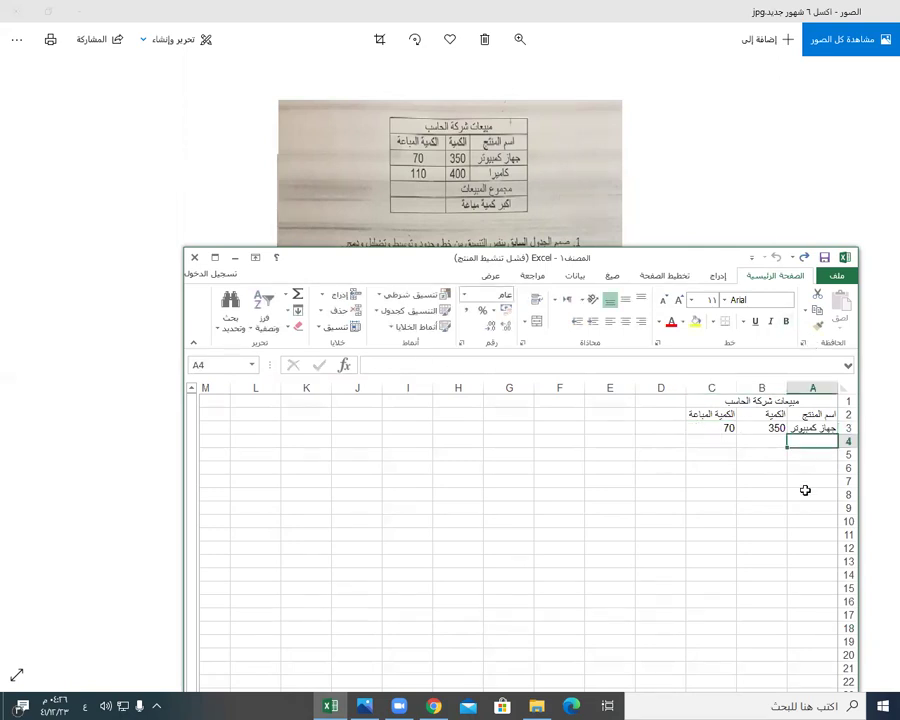
{"action": "type", "text": "كاميرا"}
{"action": "key", "text": "Tab"}
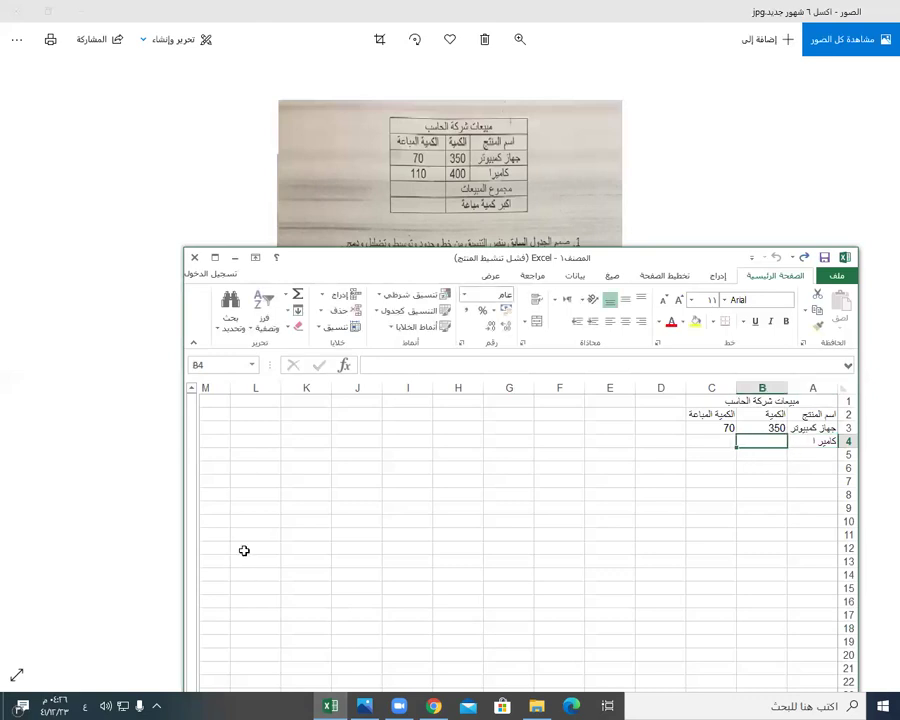
{"action": "type", "text": "400"}
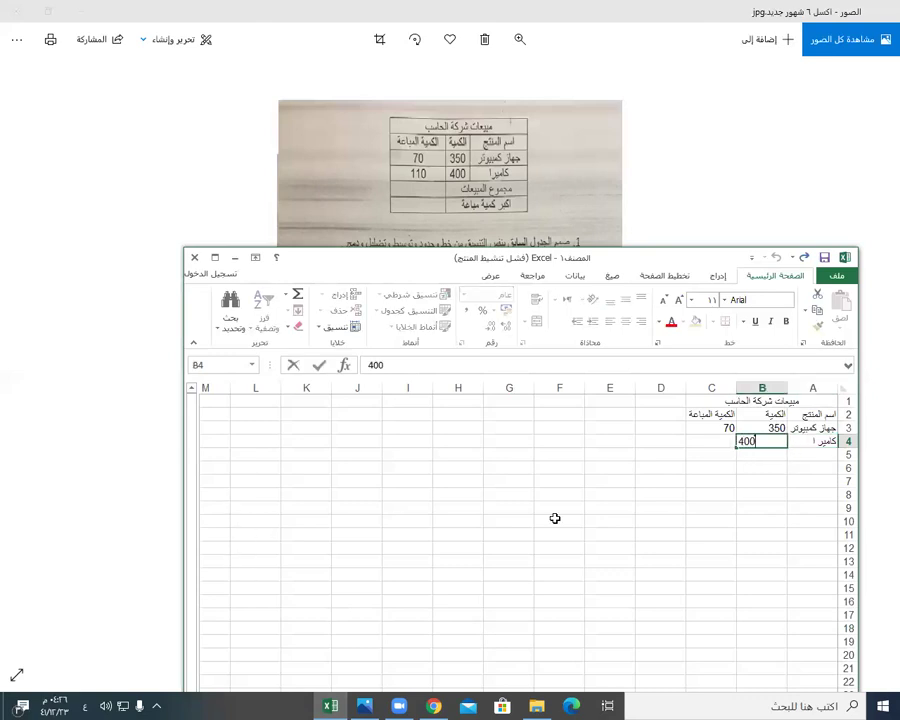
{"action": "key", "text": "Tab"}
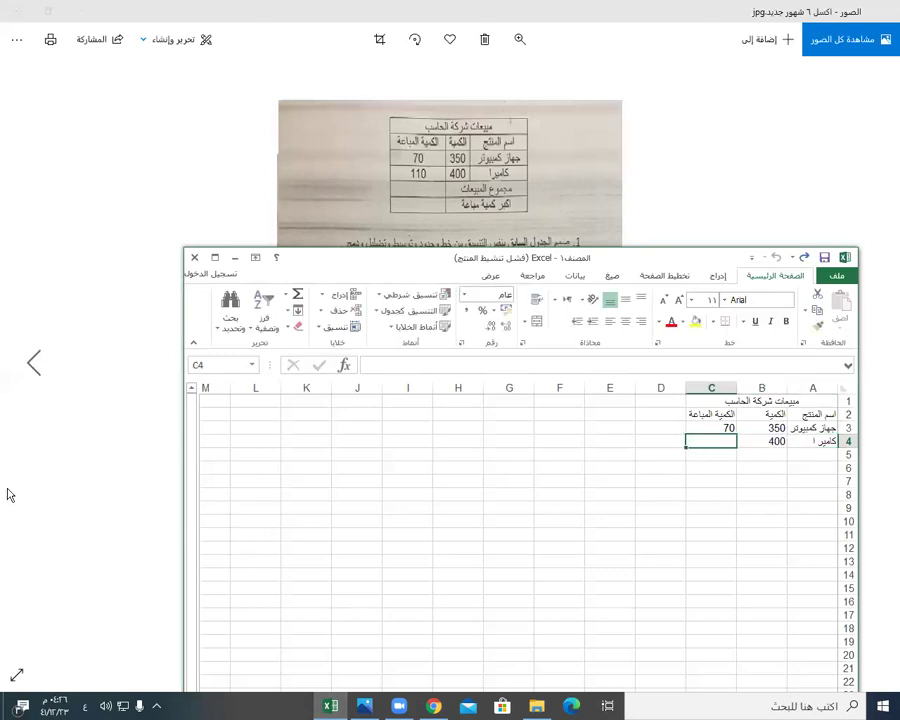
{"action": "type", "text": "110"}
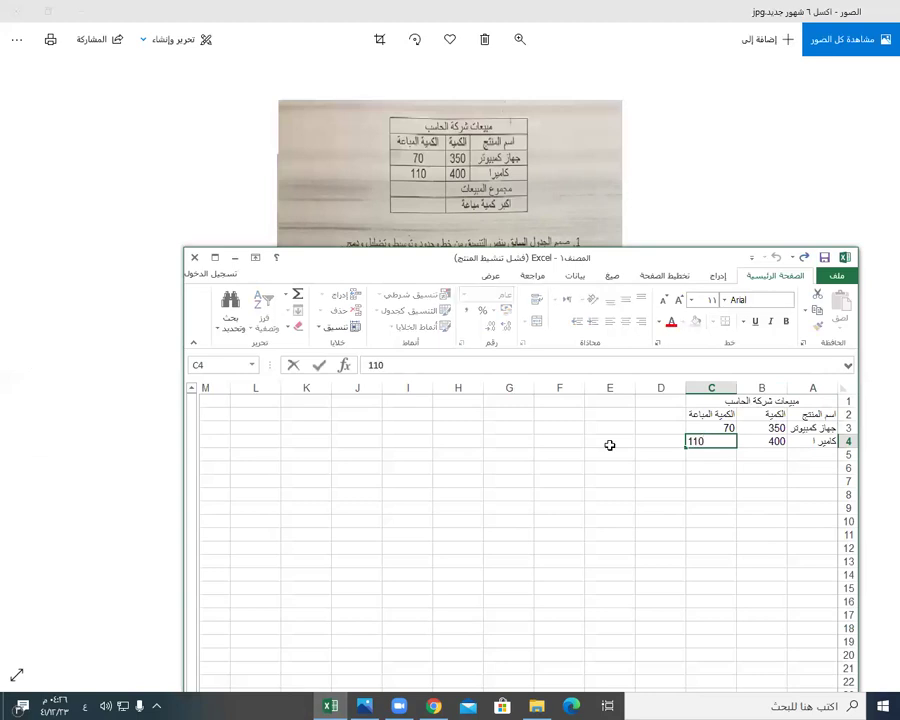
{"action": "left_click", "coordinate": [660, 481]}
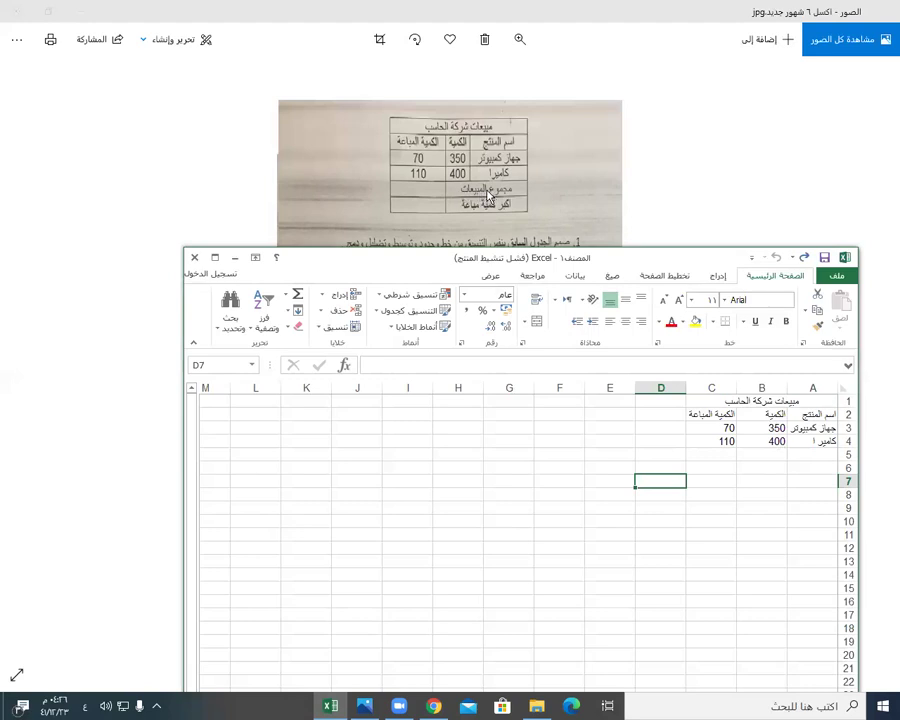
Merge and center cells A5:B5 and enter the label "مجموع المبيعات" in them.
{"action": "left_click_drag", "start_coordinate": [818, 452], "coordinate": [776, 453]}
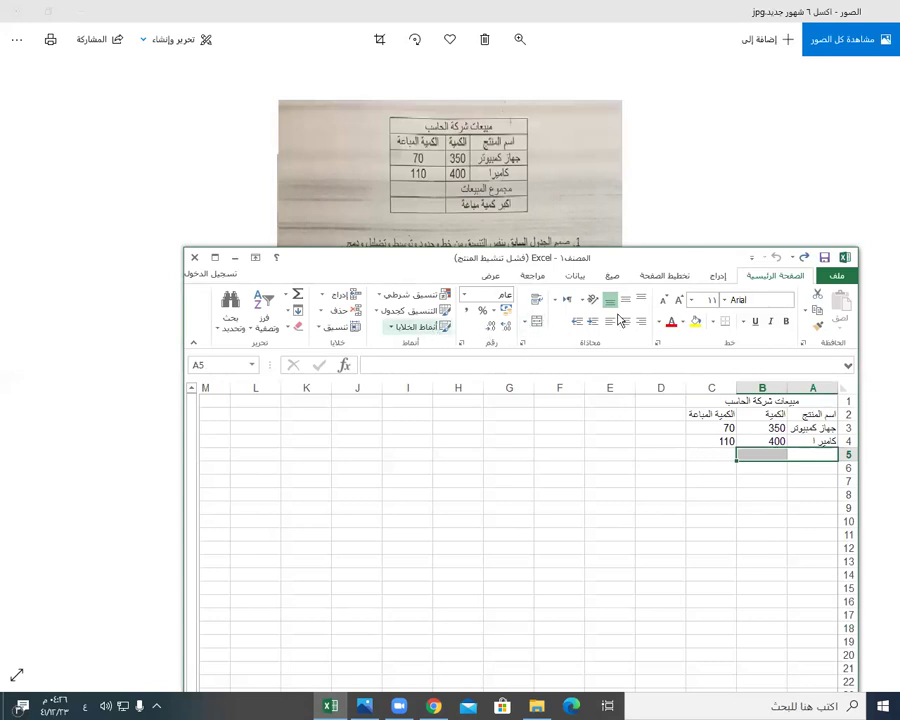
{"action": "left_click", "coordinate": [214, 257]}
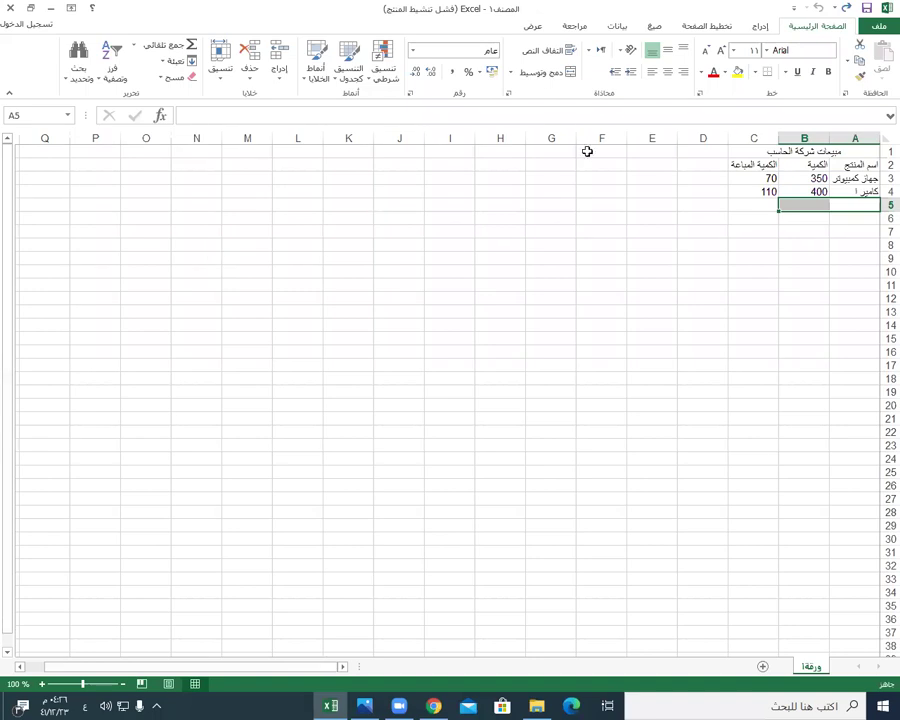
{"action": "left_click", "coordinate": [559, 80]}
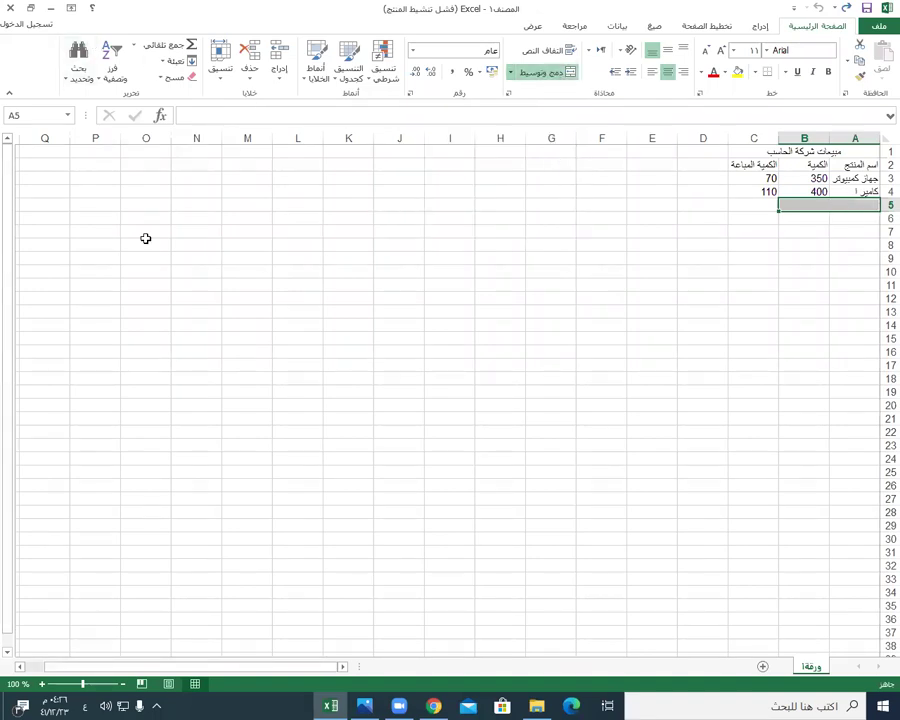
{"action": "left_click", "coordinate": [30, 8]}
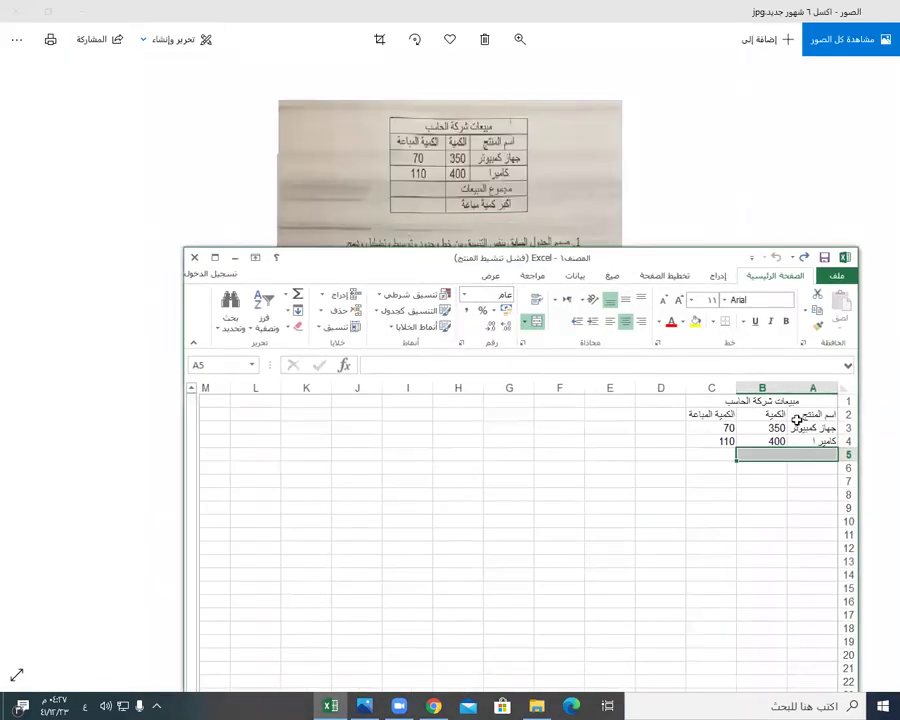
{"action": "type", "text": "مجمو"}
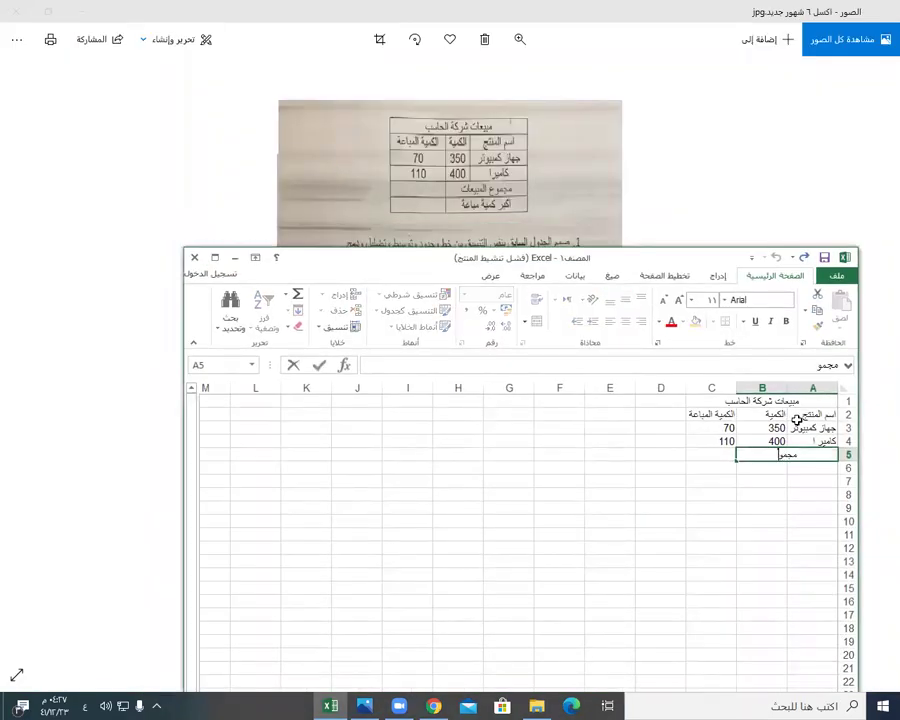
{"action": "type", "text": "ع المبيعات"}
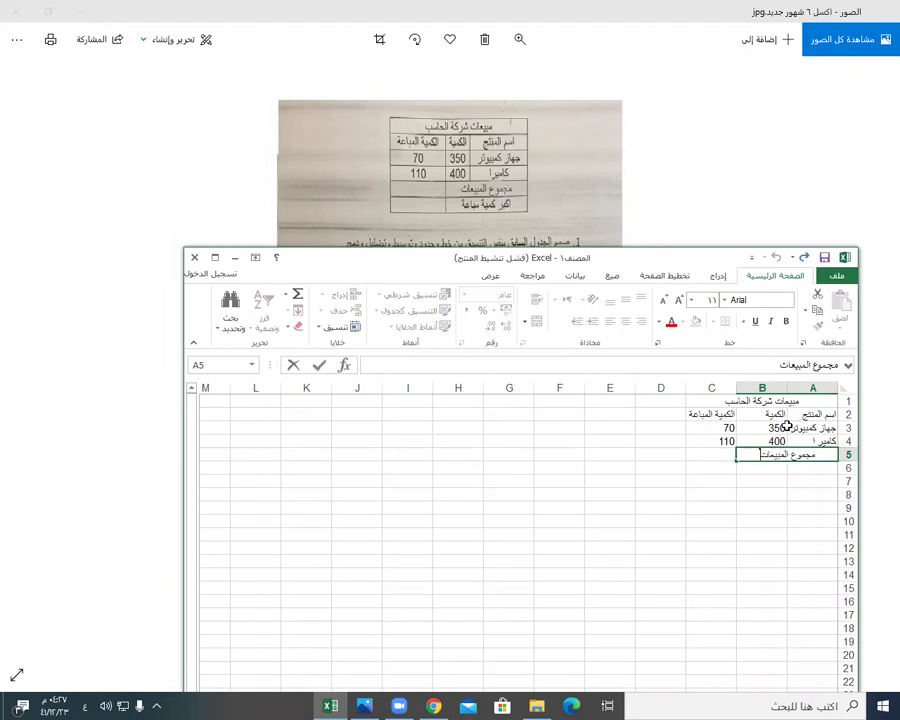
{"action": "left_click", "coordinate": [716, 456]}
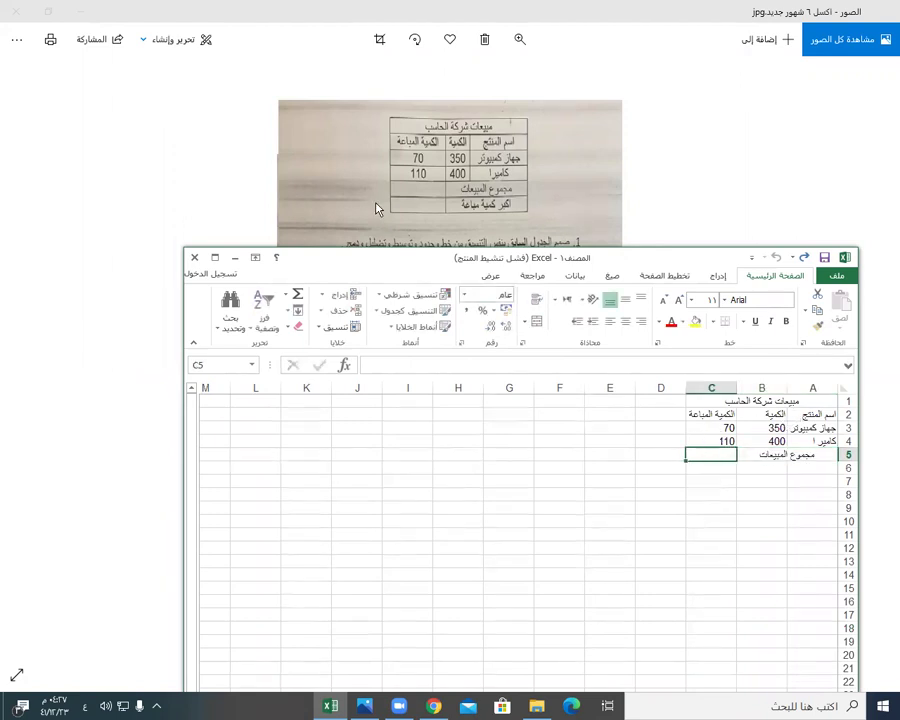
Merge and center cells A6:B6 and enter the label "اكبر كمية مباعة" in them.
{"action": "left_click_drag", "start_coordinate": [805, 467], "coordinate": [770, 467]}
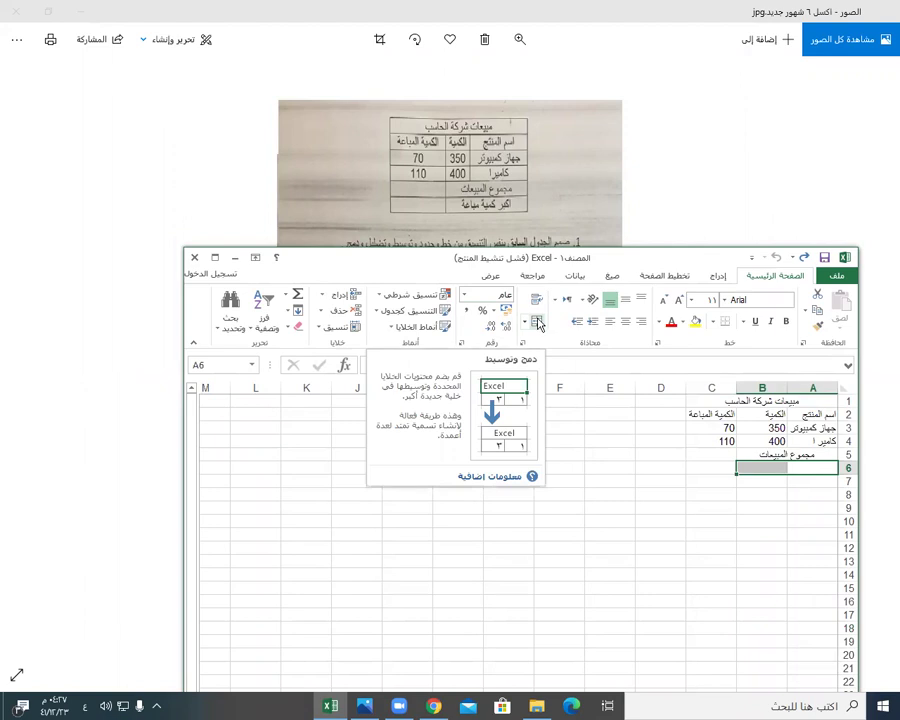
{"action": "left_click", "coordinate": [537, 322]}
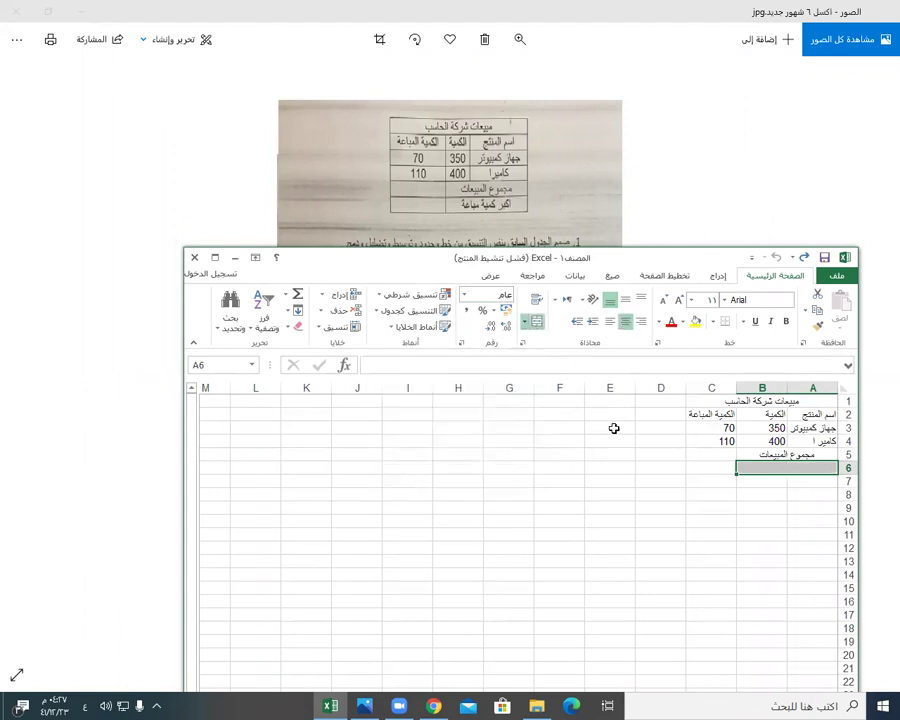
{"action": "type", "text": "اك"}
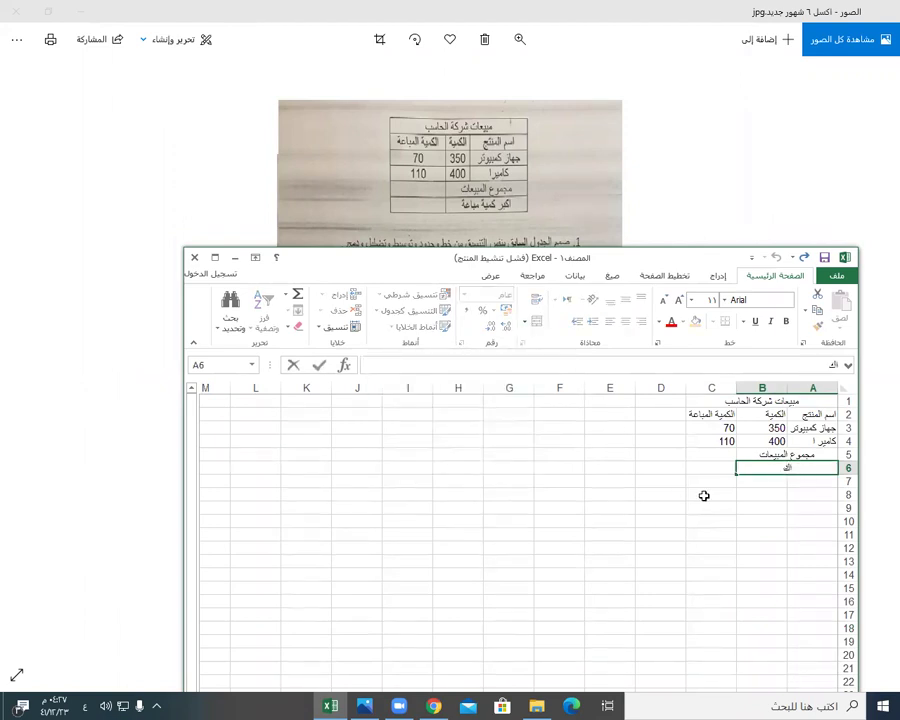
{"action": "type", "text": "بر كمية مباعة"}
{"action": "left_click", "coordinate": [706, 481]}
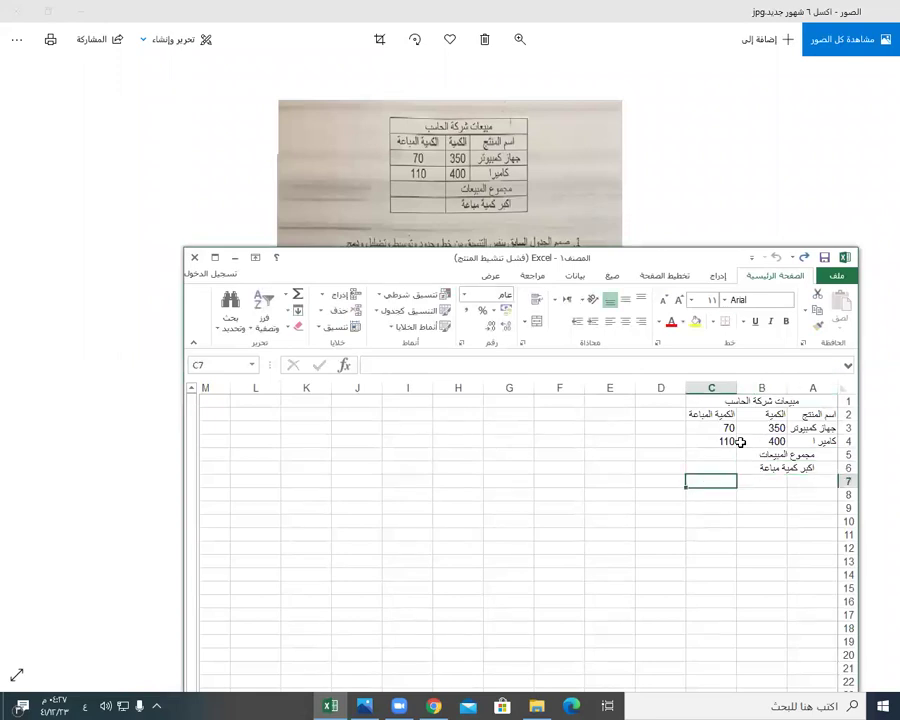
Apply all borders to the whole sales table, cells A1:C6.
{"action": "left_click_drag", "start_coordinate": [807, 399], "coordinate": [808, 469]}
{"action": "left_click", "coordinate": [762, 441]}
{"action": "left_click_drag", "start_coordinate": [775, 401], "coordinate": [725, 467]}
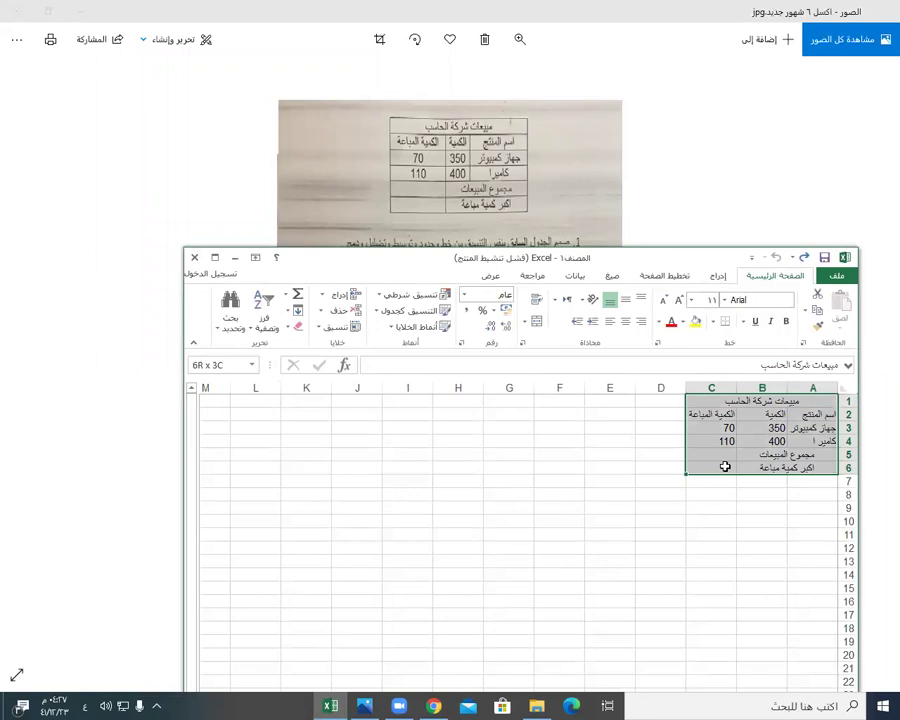
{"action": "left_click_drag", "start_coordinate": [725, 467], "coordinate": [725, 467]}
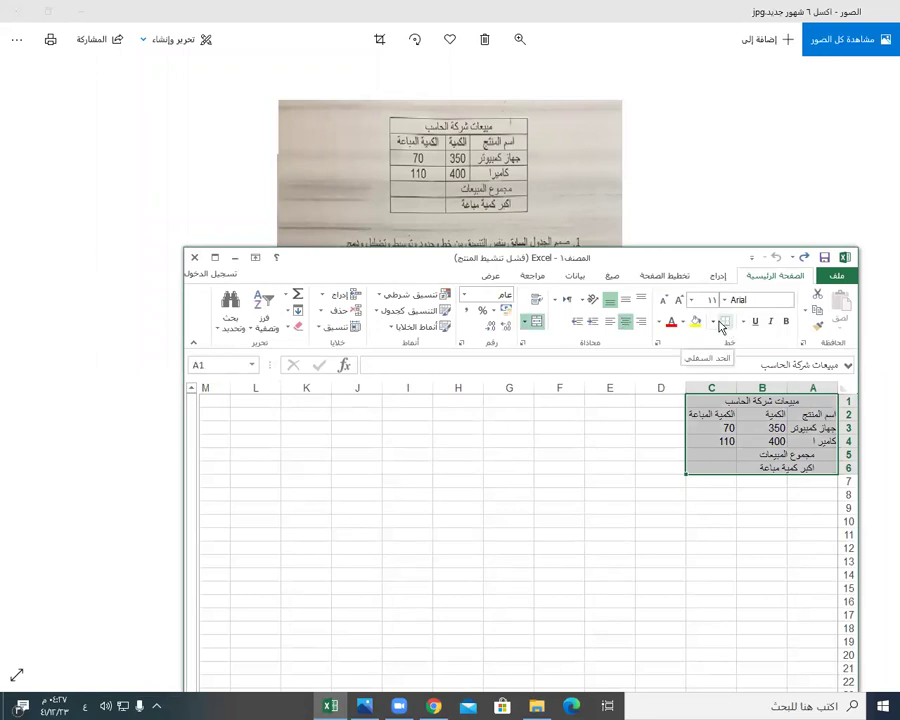
{"action": "left_click", "coordinate": [715, 324]}
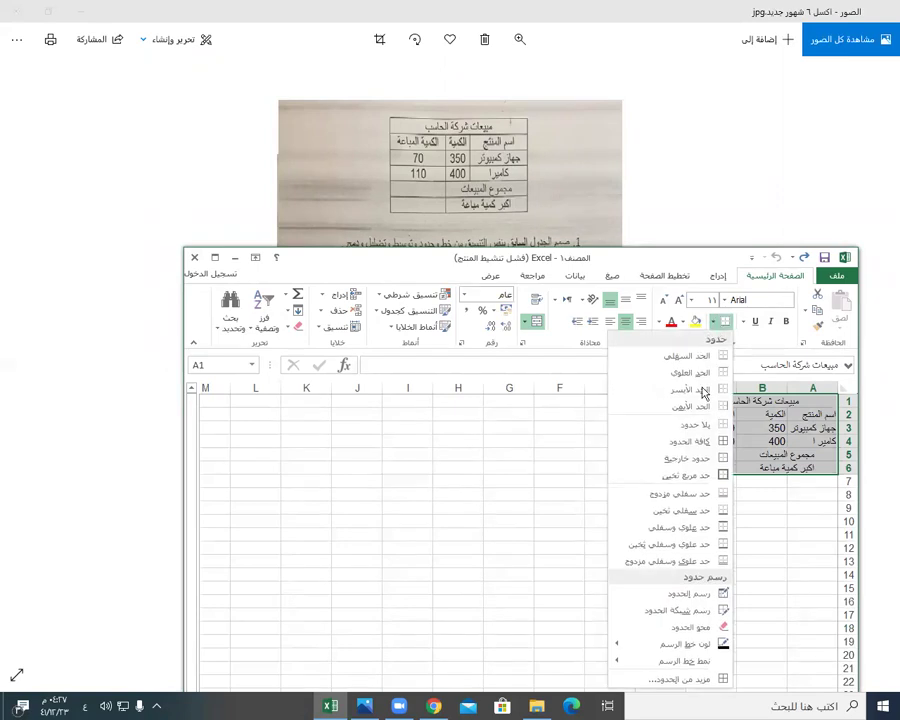
{"action": "left_click", "coordinate": [708, 449]}
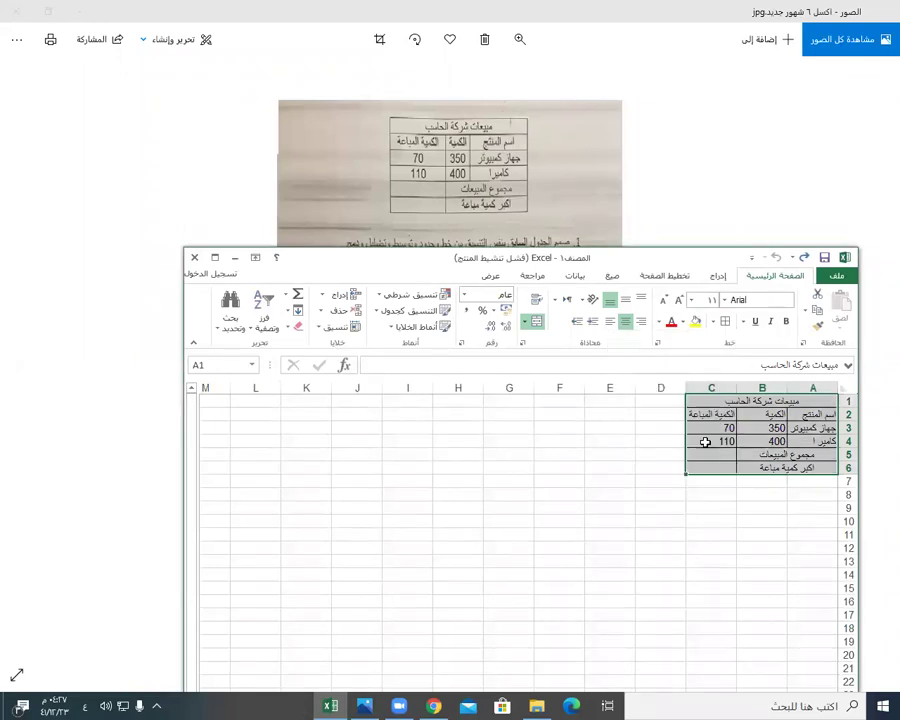
{"action": "left_click", "coordinate": [780, 455]}
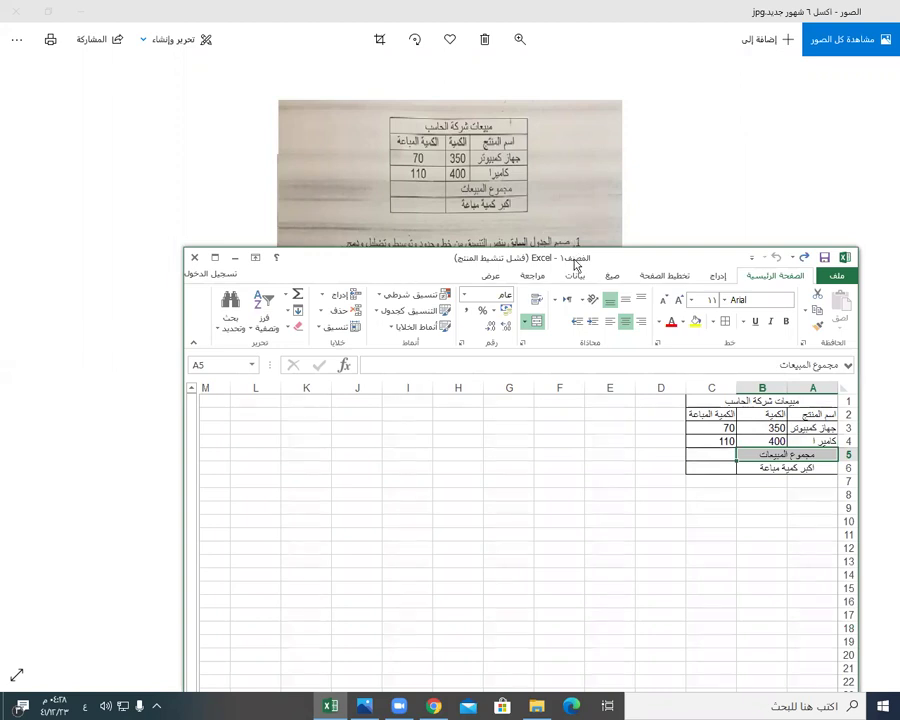
Uncover the first task's text in the exercise picture and shade the merged title cell A1 gray.
{"action": "left_click_drag", "start_coordinate": [576, 265], "coordinate": [568, 303]}
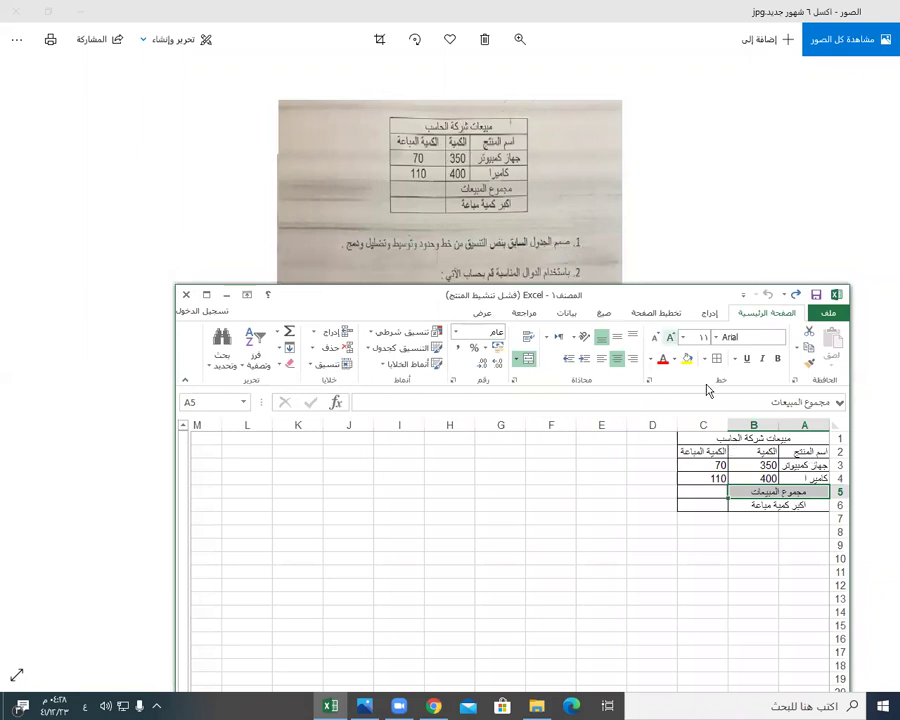
{"action": "left_click_drag", "start_coordinate": [805, 438], "coordinate": [703, 438]}
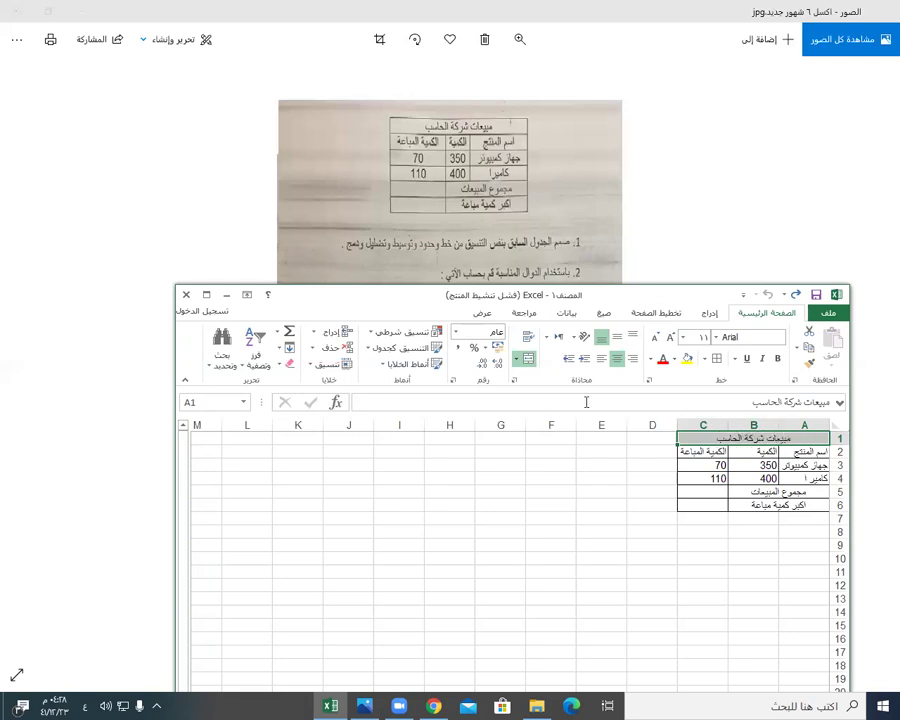
{"action": "left_click", "coordinate": [695, 359]}
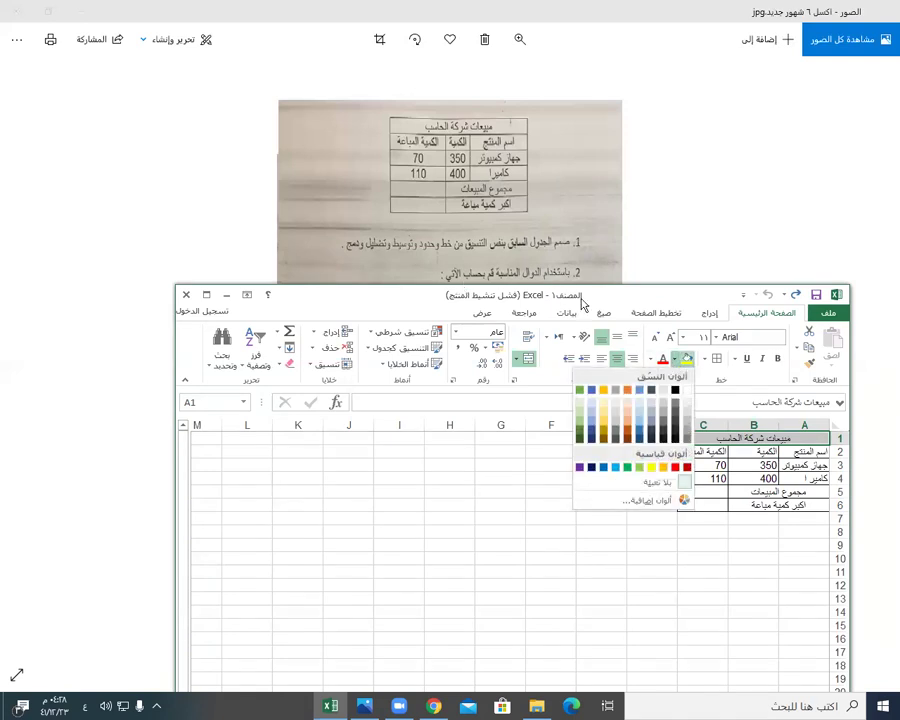
{"action": "left_click", "coordinate": [687, 421]}
Apply the same gray fill to cells A2:A4 and to the merged label cells A5 and A6.
{"action": "left_click_drag", "start_coordinate": [808, 452], "coordinate": [815, 478]}
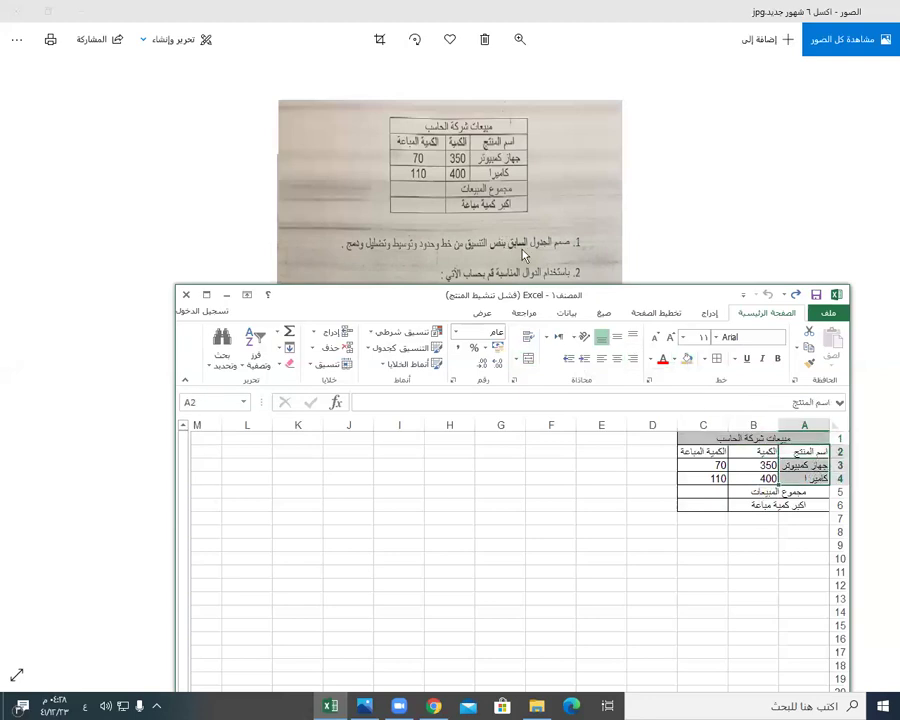
{"action": "left_click", "coordinate": [687, 362]}
{"action": "left_click", "coordinate": [800, 504]}
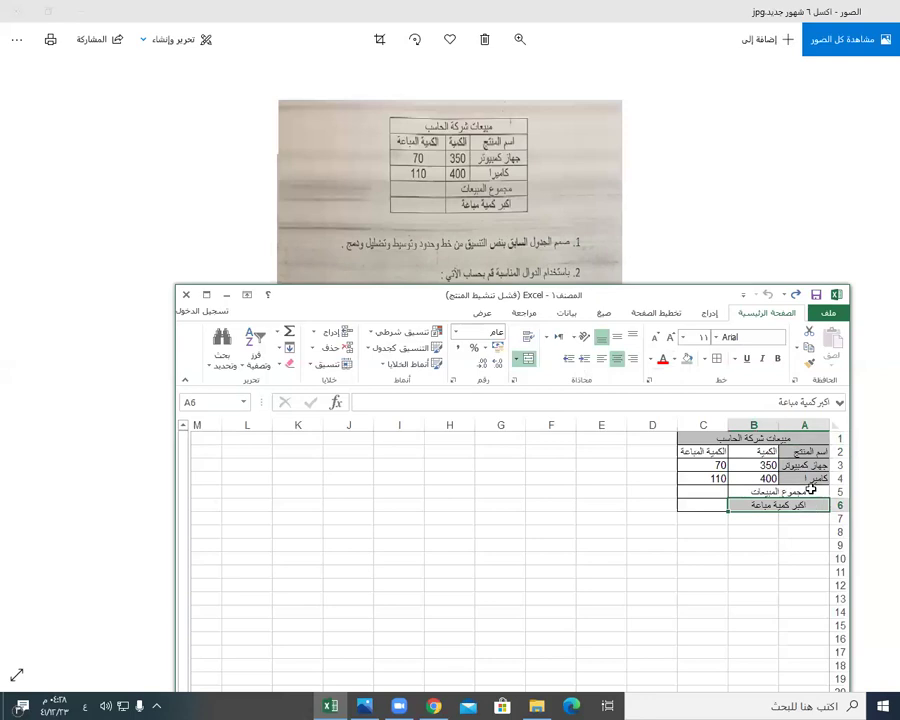
{"action": "left_click", "coordinate": [812, 490]}
{"action": "left_click", "coordinate": [687, 362]}
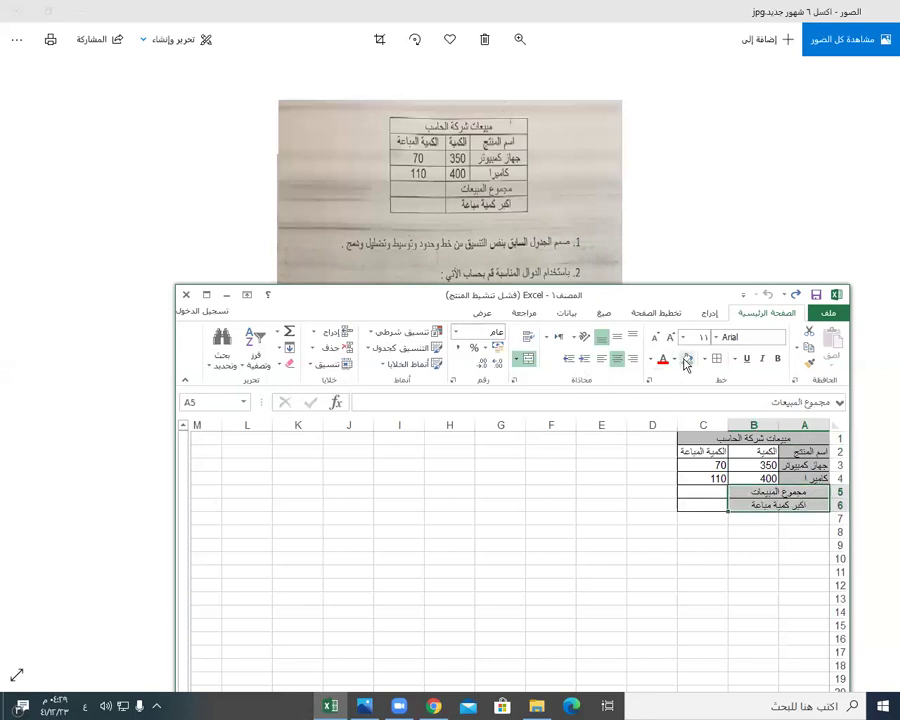
{"action": "left_click", "coordinate": [700, 451]}
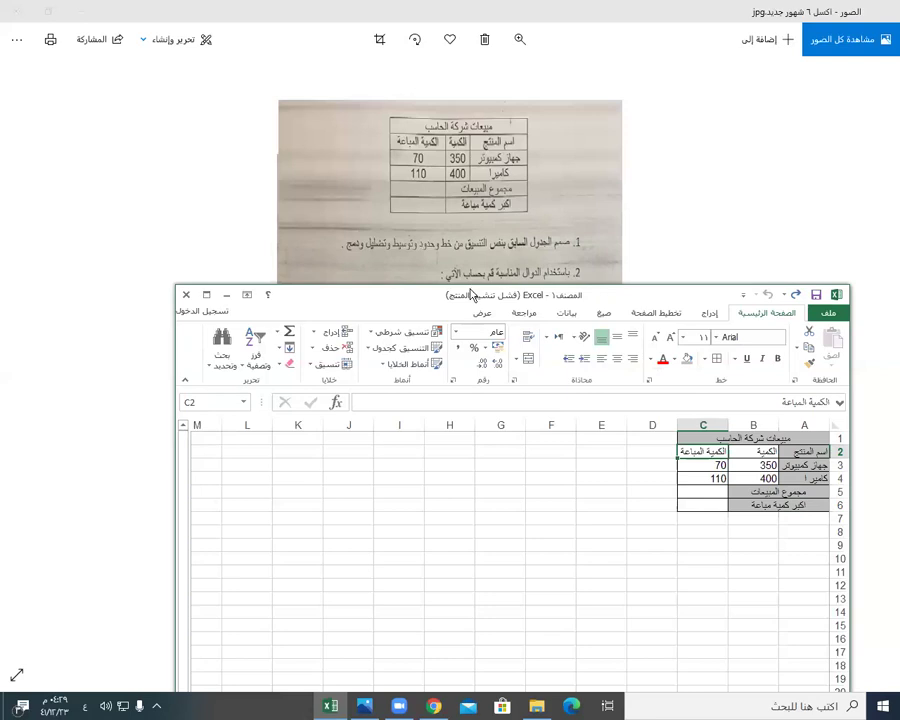
Uncover the function tasks in the exercise picture and calculate the total sales in C5 with SUM over C2:C4.
{"action": "left_click_drag", "start_coordinate": [468, 318], "coordinate": [466, 360]}
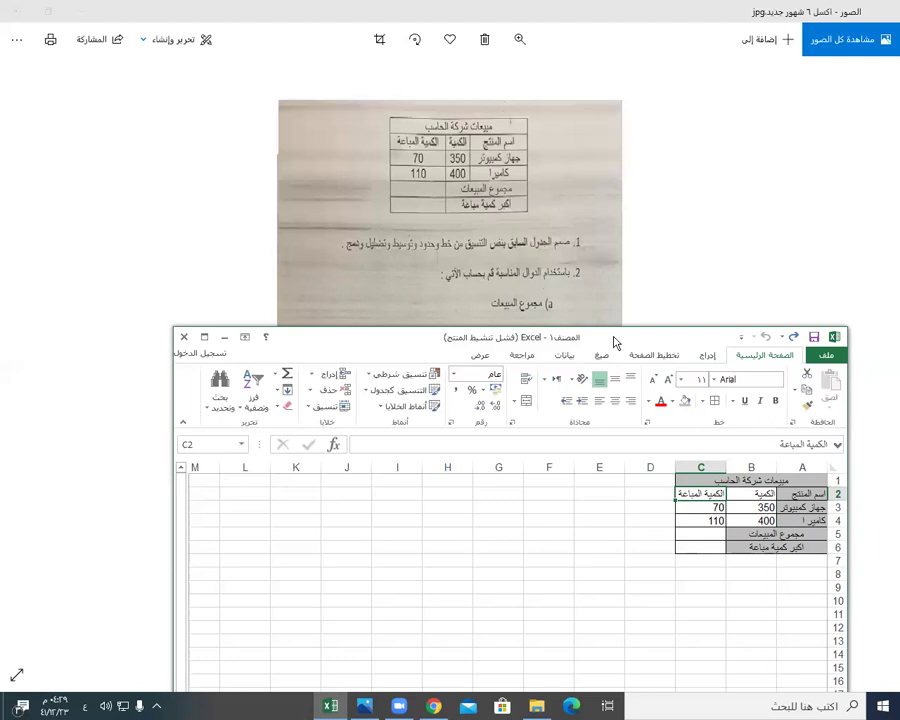
{"action": "left_click_drag", "start_coordinate": [614, 343], "coordinate": [619, 387]}
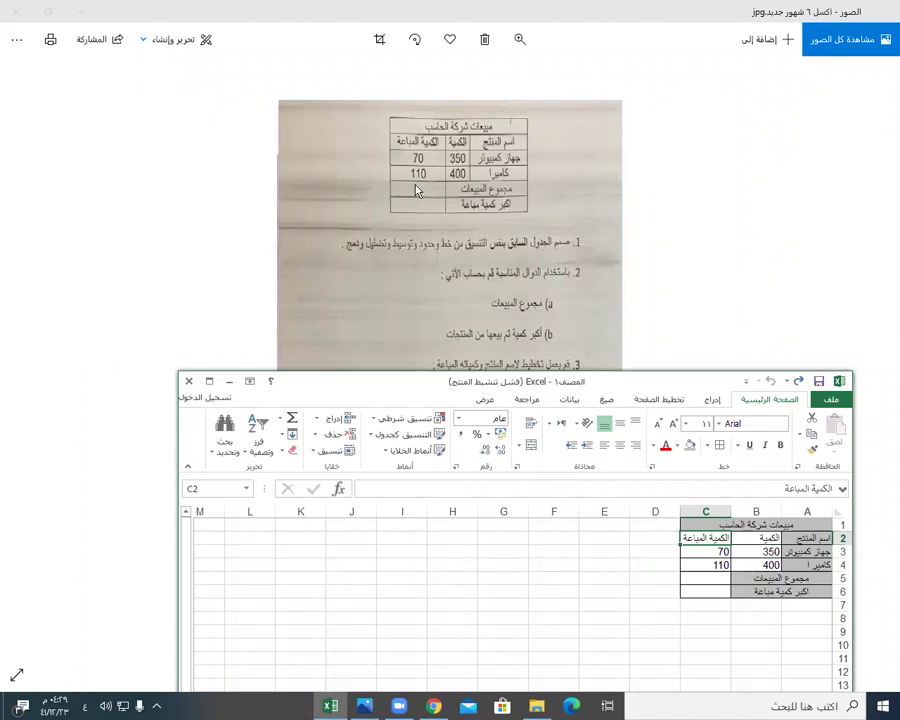
{"action": "left_click", "coordinate": [706, 579]}
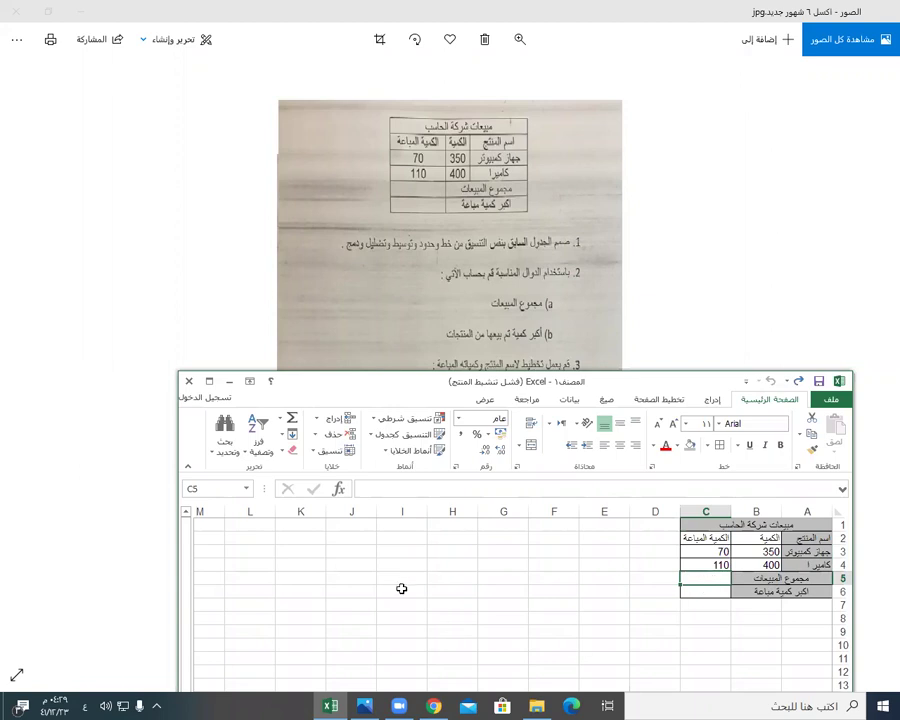
{"action": "left_click", "coordinate": [212, 381]}
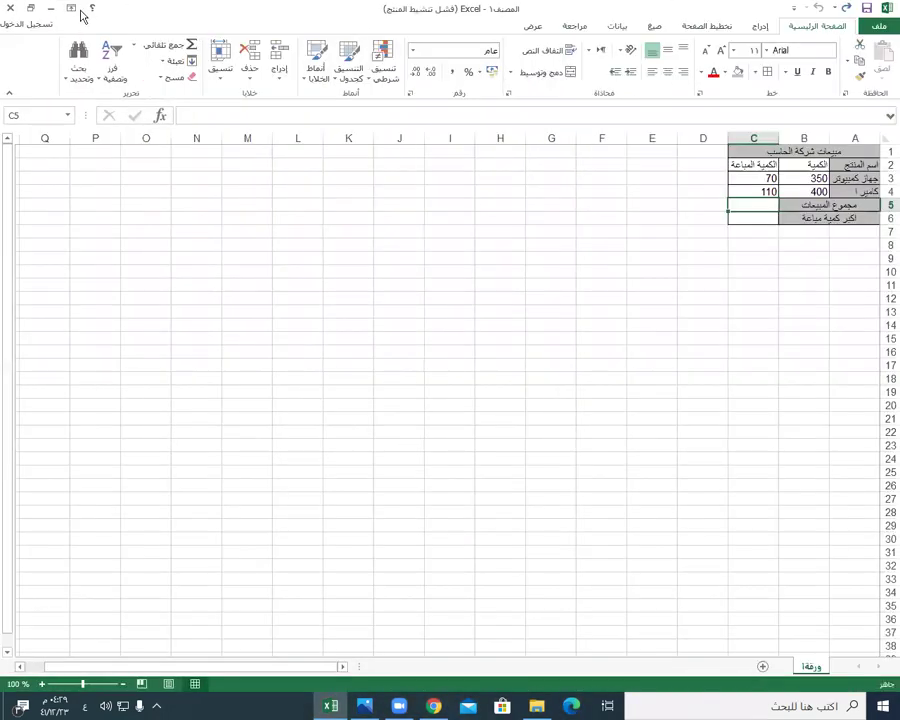
{"action": "left_click", "coordinate": [136, 46]}
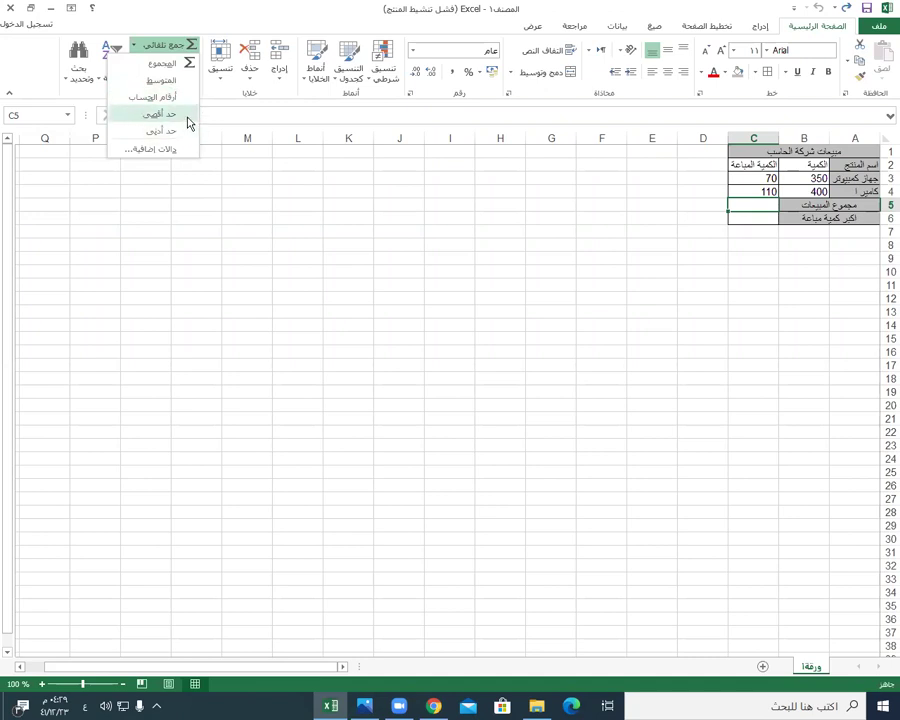
{"action": "left_click", "coordinate": [182, 63]}
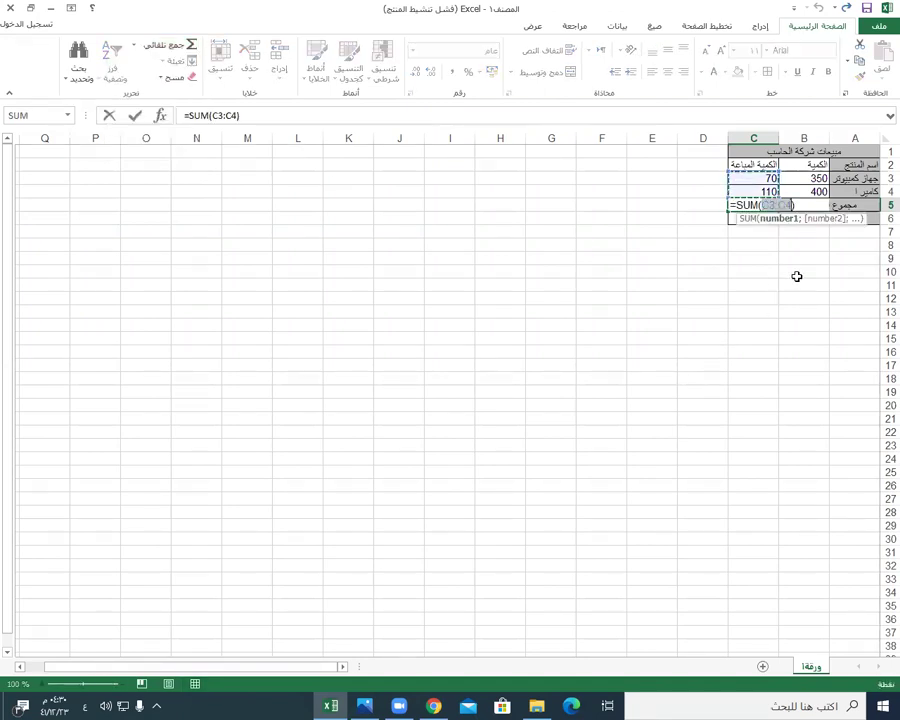
{"action": "left_click", "coordinate": [764, 163]}
{"action": "left_click_drag", "start_coordinate": [764, 163], "coordinate": [765, 191]}
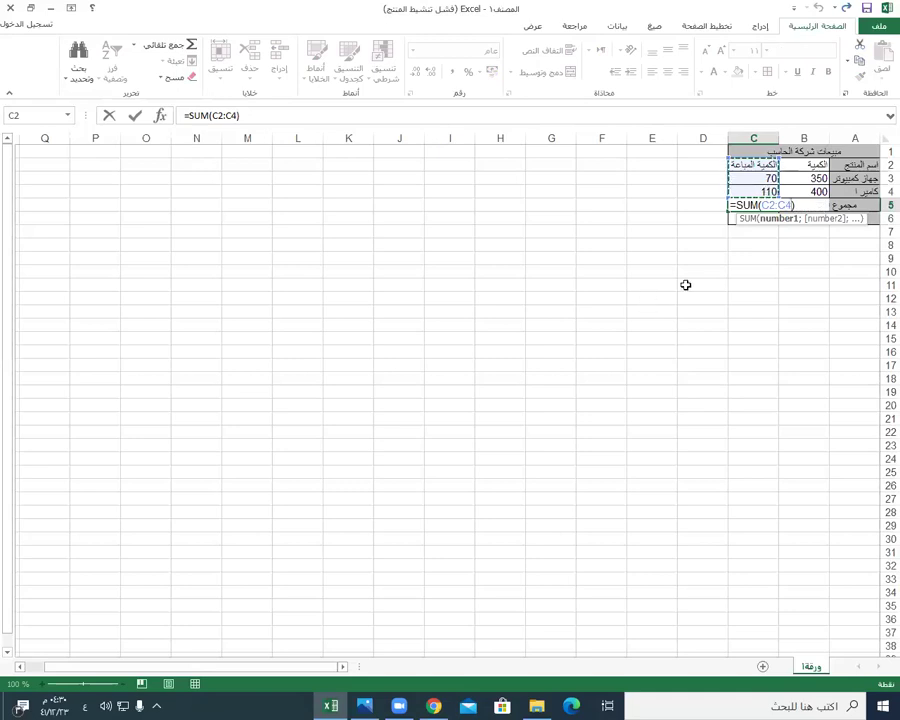
{"action": "key", "text": "Return"}
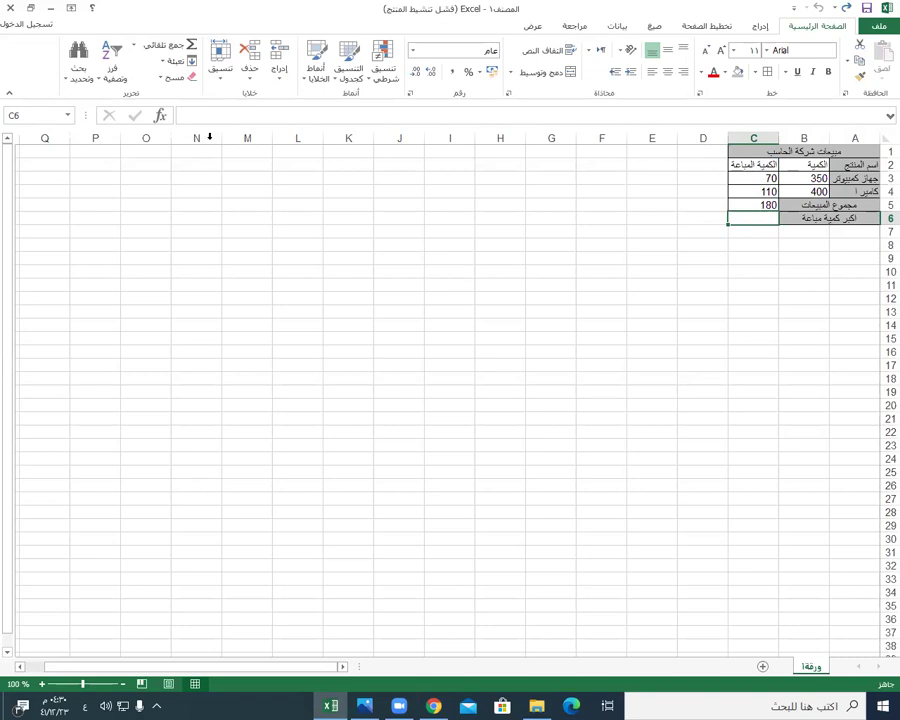
{"action": "left_click", "coordinate": [135, 46]}
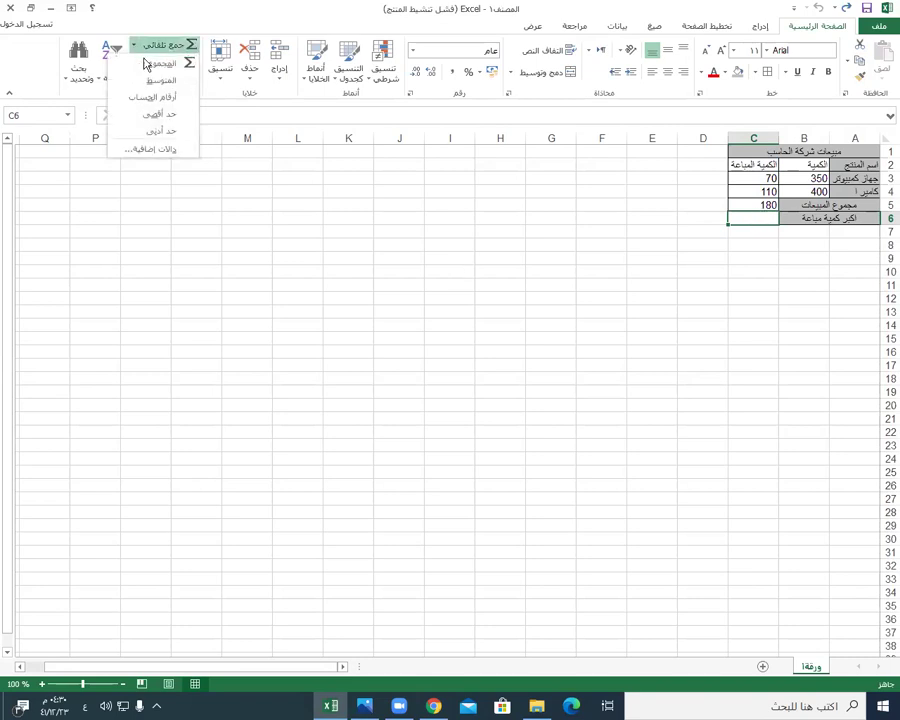
{"action": "left_click", "coordinate": [172, 118]}
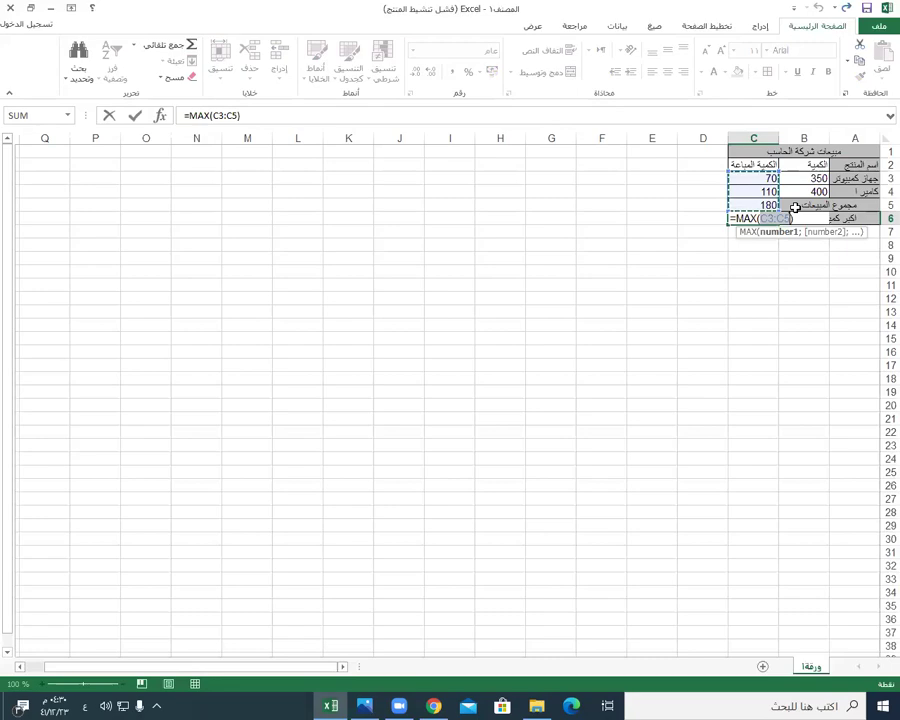
{"action": "key", "text": "Escape"}
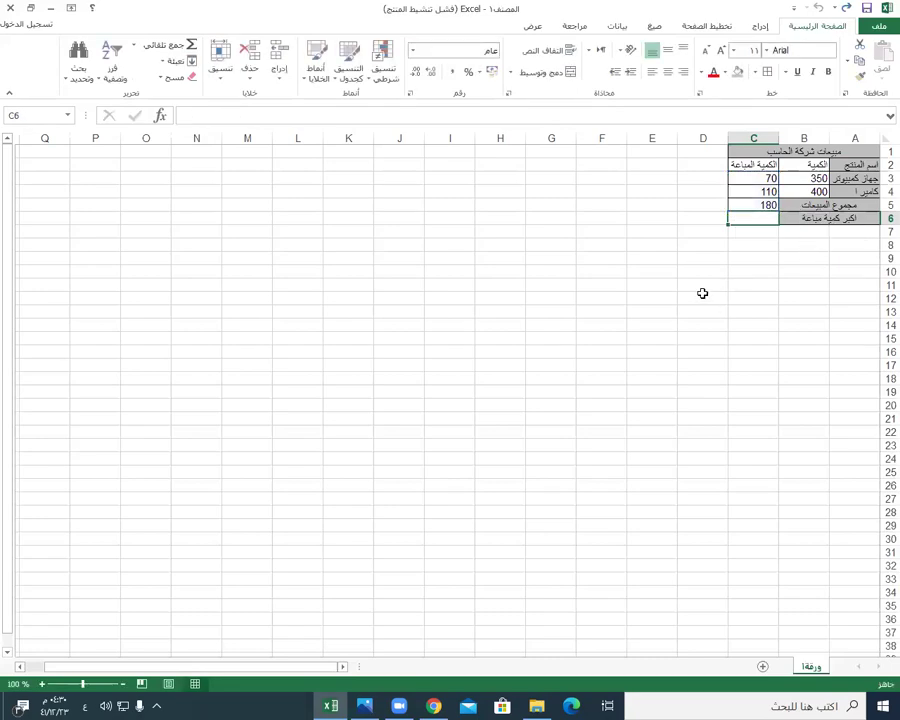
Consult the exercise picture and calculate the largest sold quantity in C6 with MAX over C2:C4.
{"action": "key", "text": "alt+Tab"}
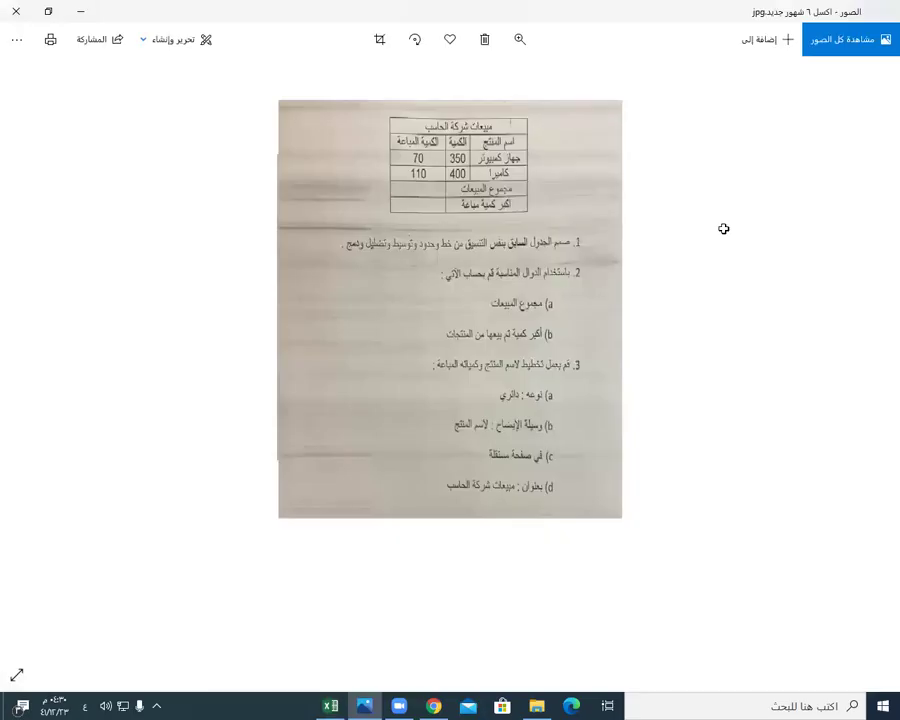
{"action": "key", "text": "alt+Tab"}
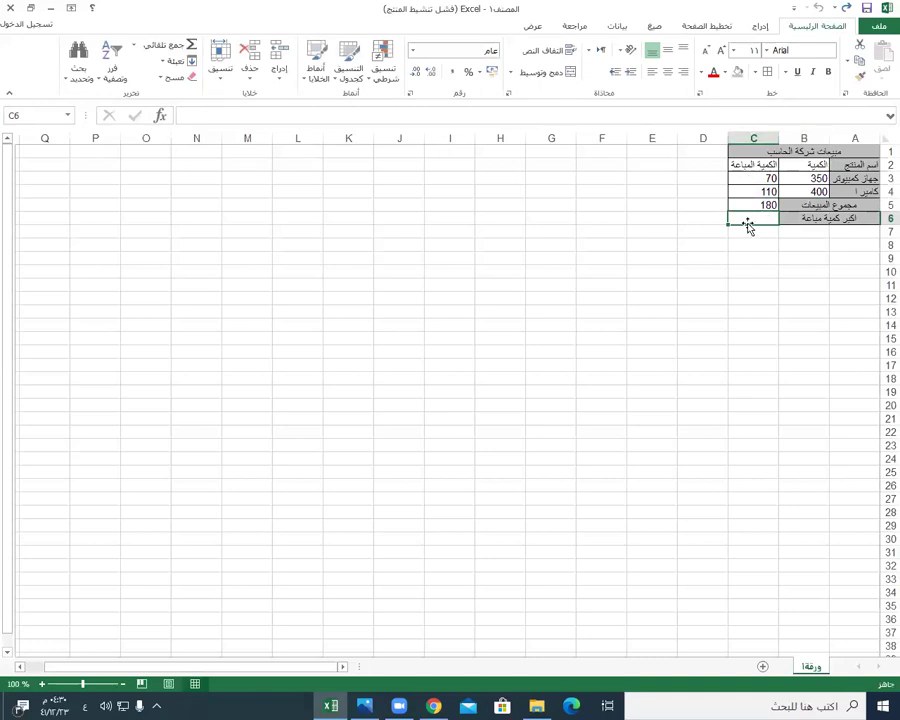
{"action": "left_click", "coordinate": [135, 47]}
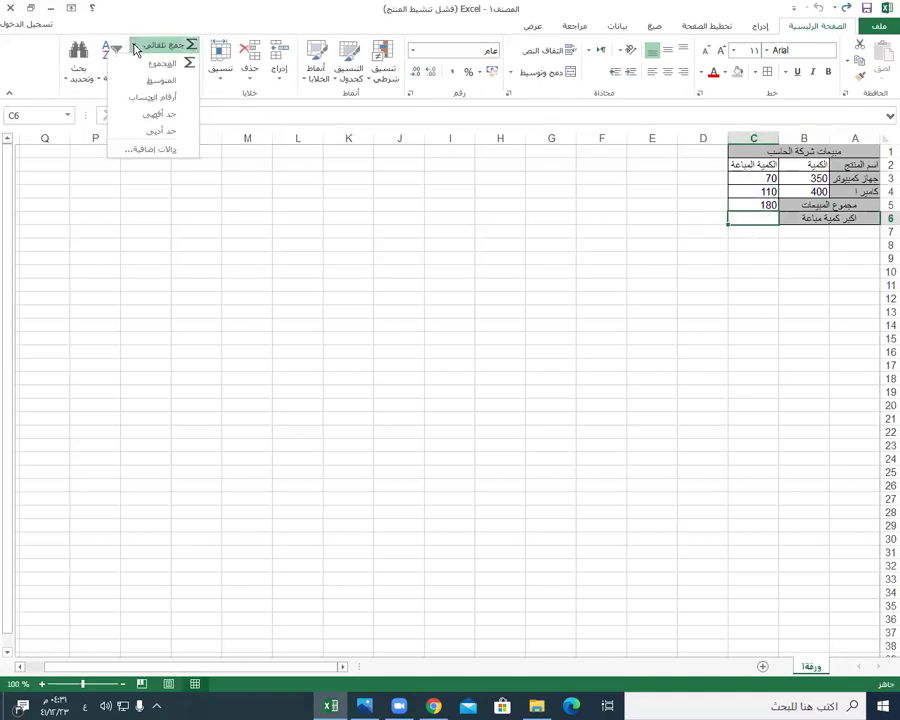
{"action": "left_click", "coordinate": [150, 114]}
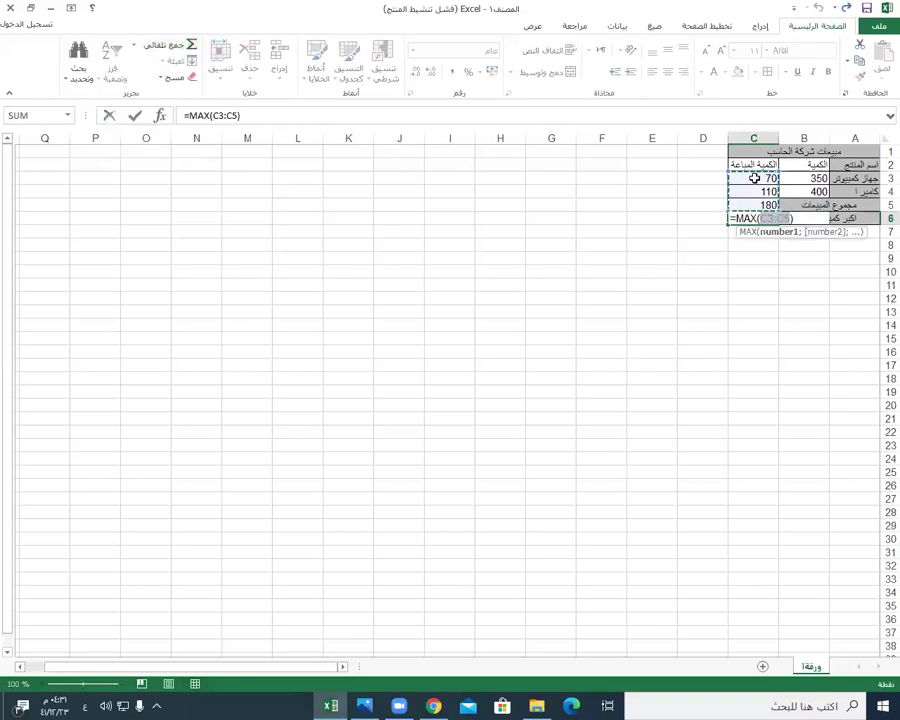
{"action": "left_click_drag", "start_coordinate": [755, 164], "coordinate": [762, 192]}
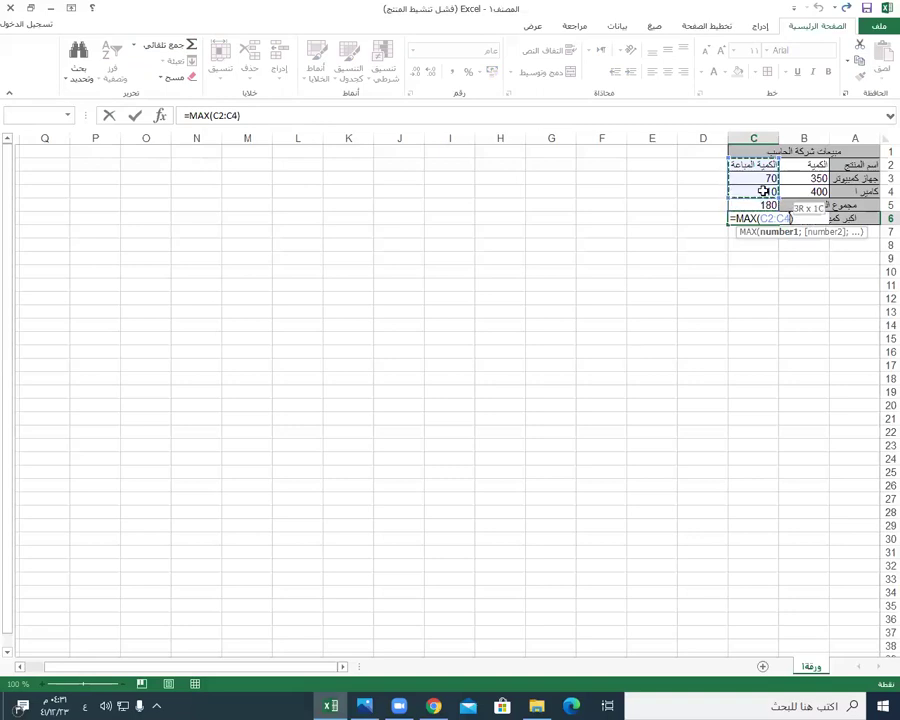
{"action": "left_click_drag", "start_coordinate": [766, 191], "coordinate": [766, 191]}
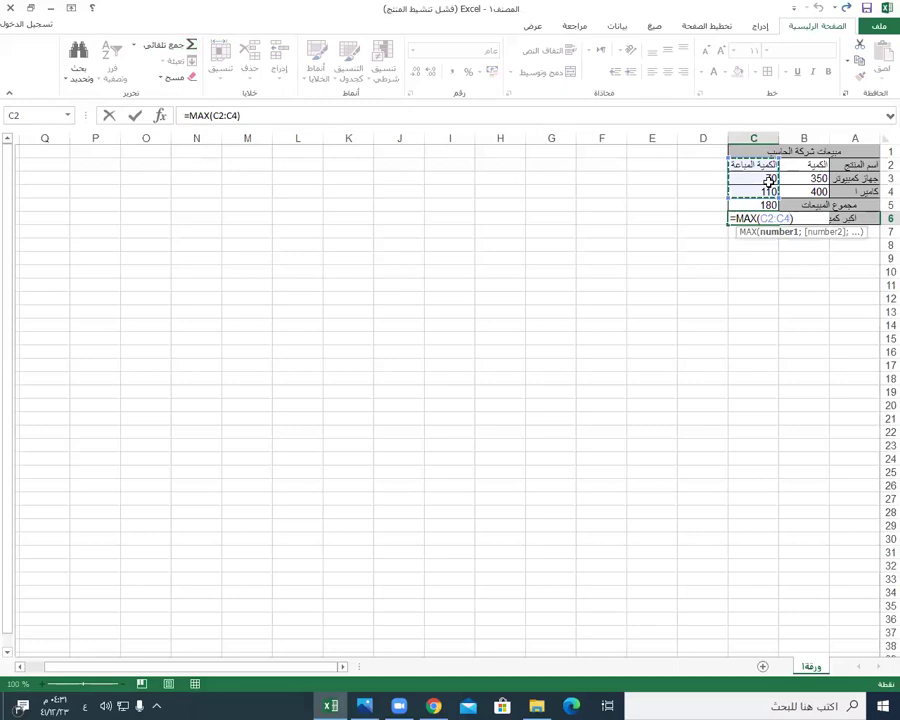
{"action": "key", "text": "Return"}
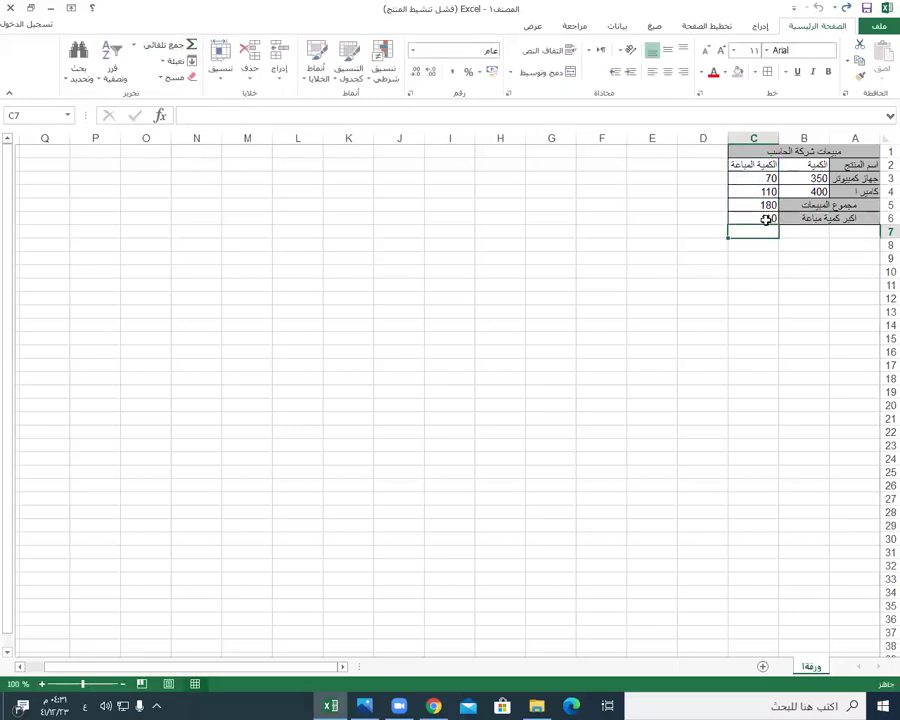
Check the calculated cells in column C and read the third task, about the chart, in the exercise picture.
{"action": "left_click", "coordinate": [766, 219]}
{"action": "left_click", "coordinate": [762, 191]}
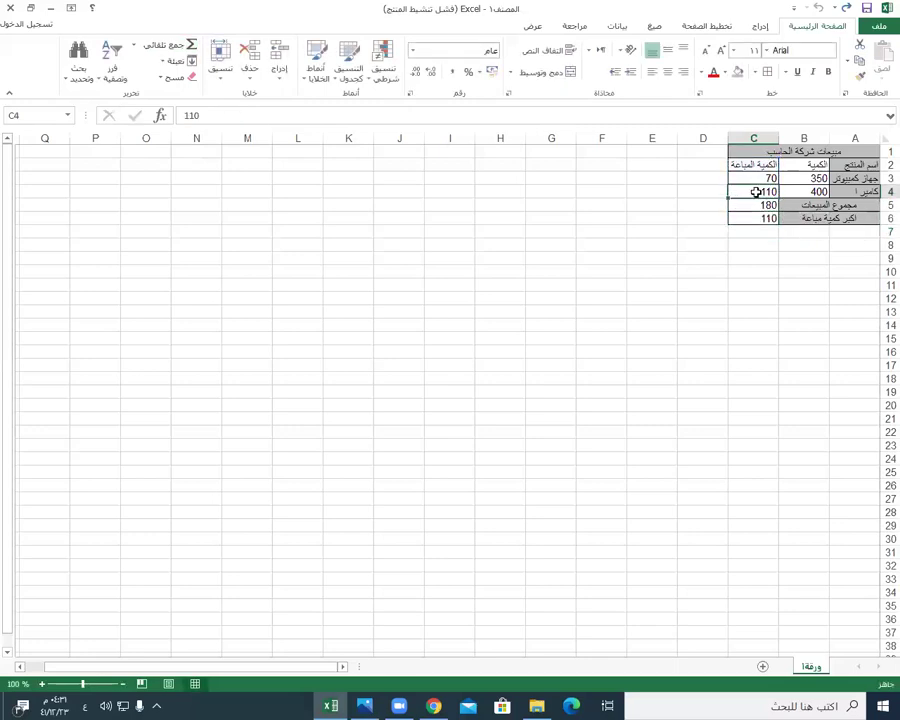
{"action": "left_click", "coordinate": [769, 205]}
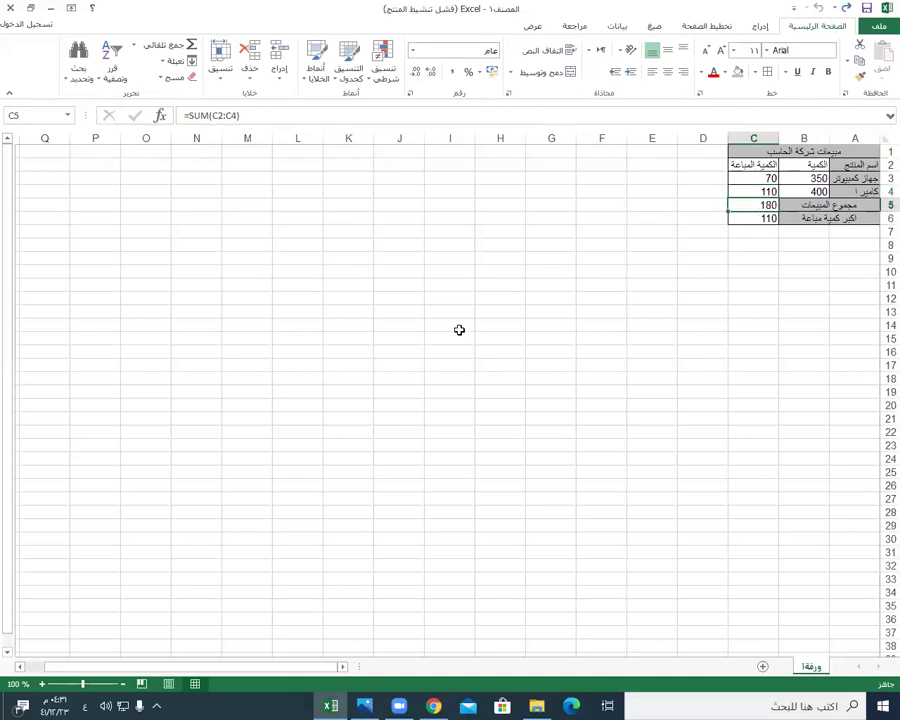
{"action": "key", "text": "alt+Tab"}
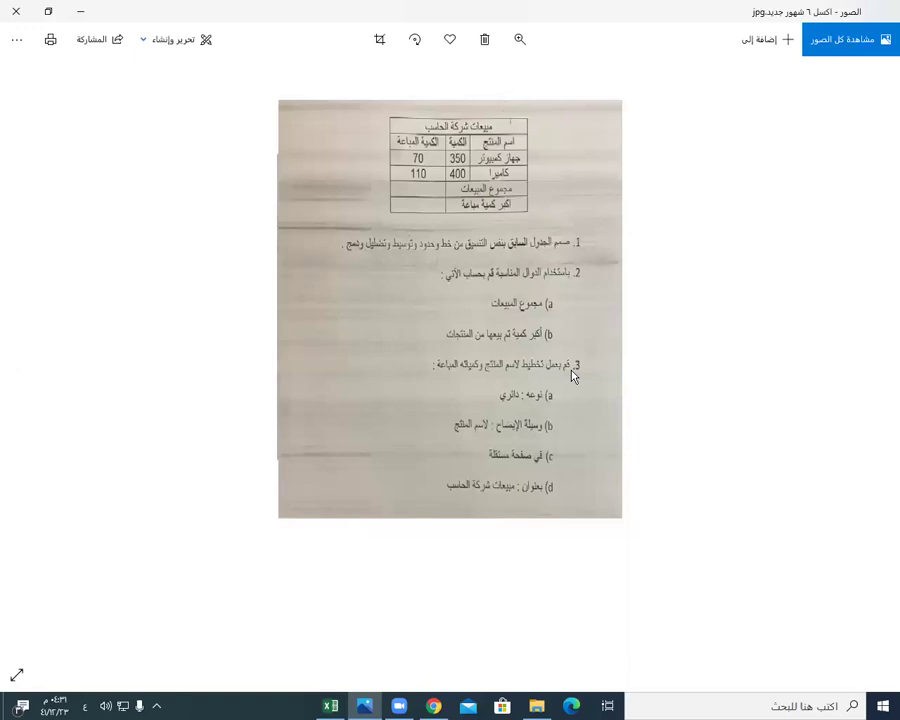
{"action": "key", "text": "alt+Tab"}
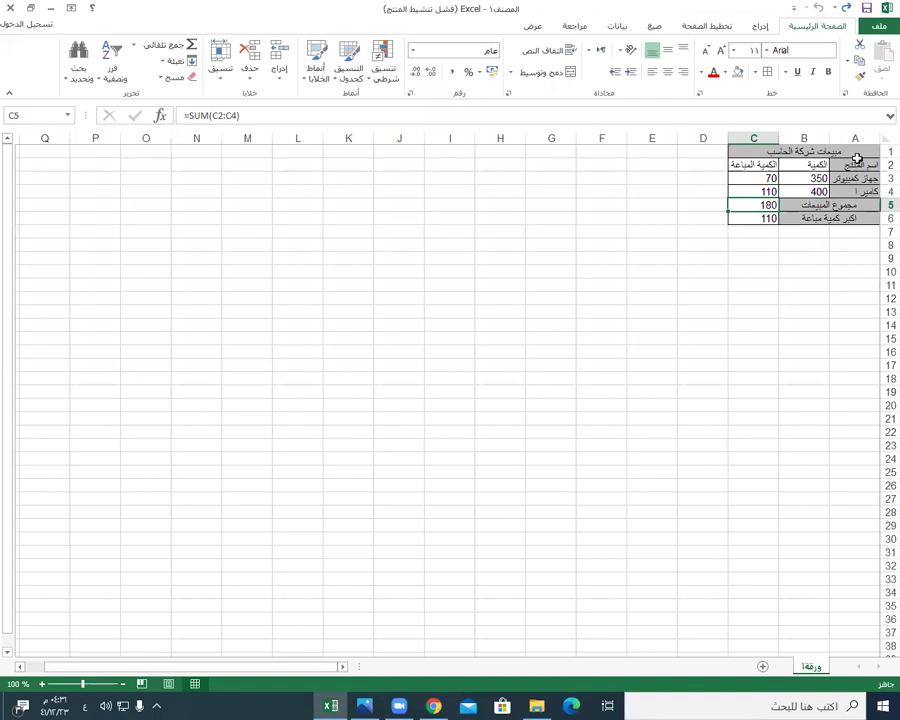
Select the product names A2:A4 together with the sold quantities C2:C4 as chart data, checking the exercise picture for the required columns.
{"action": "left_click_drag", "start_coordinate": [857, 163], "coordinate": [856, 188]}
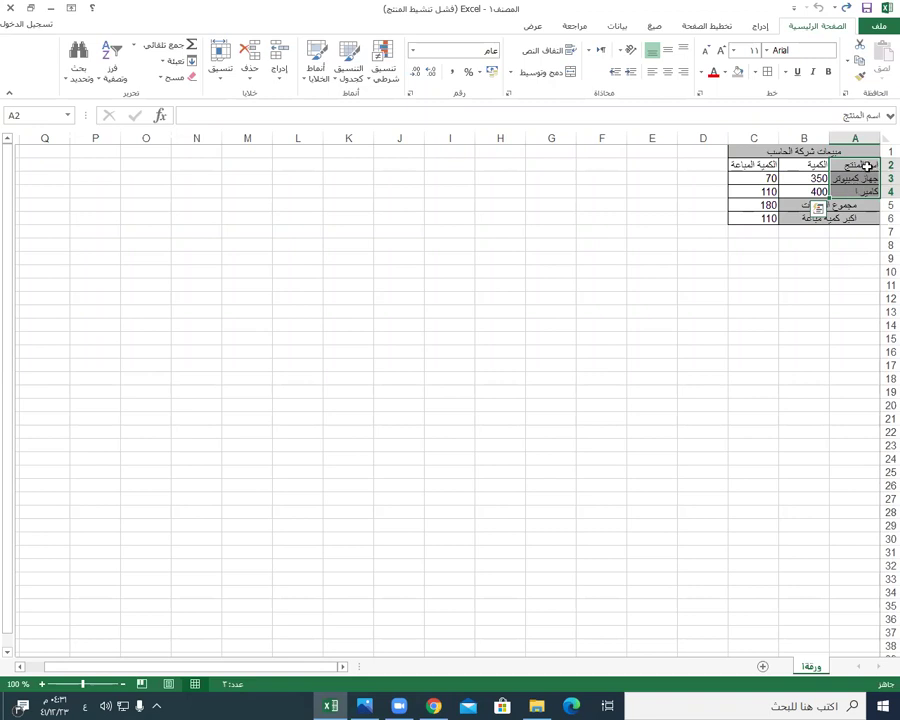
{"action": "left_click", "coordinate": [855, 165]}
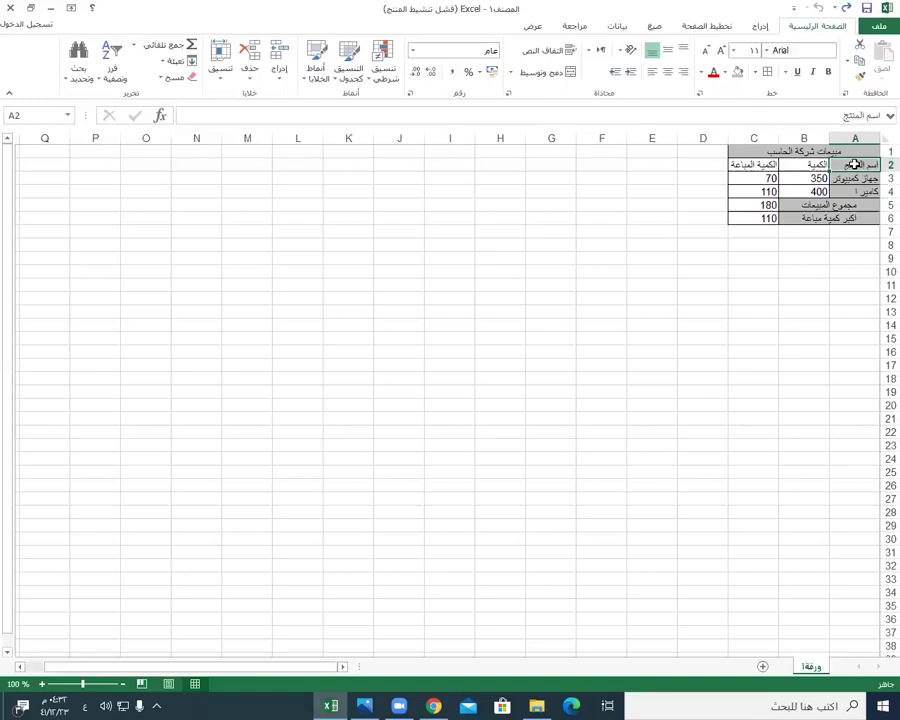
{"action": "left_click_drag", "start_coordinate": [858, 164], "coordinate": [856, 190]}
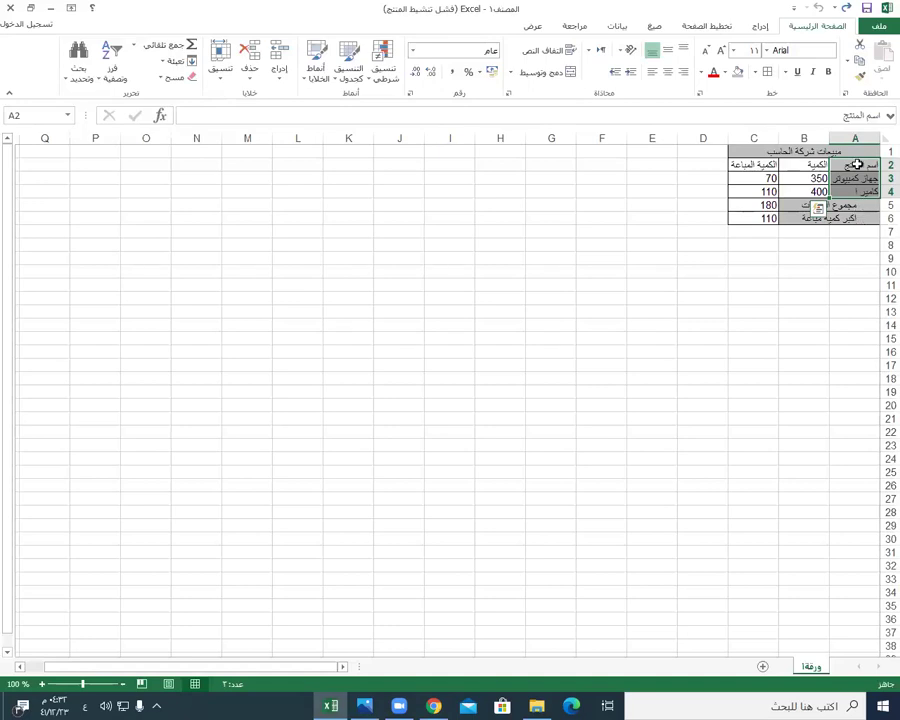
{"action": "left_click_drag", "start_coordinate": [857, 164], "coordinate": [872, 187]}
{"action": "key", "text": "ctrl+q"}
{"action": "key", "text": "alt+Tab"}
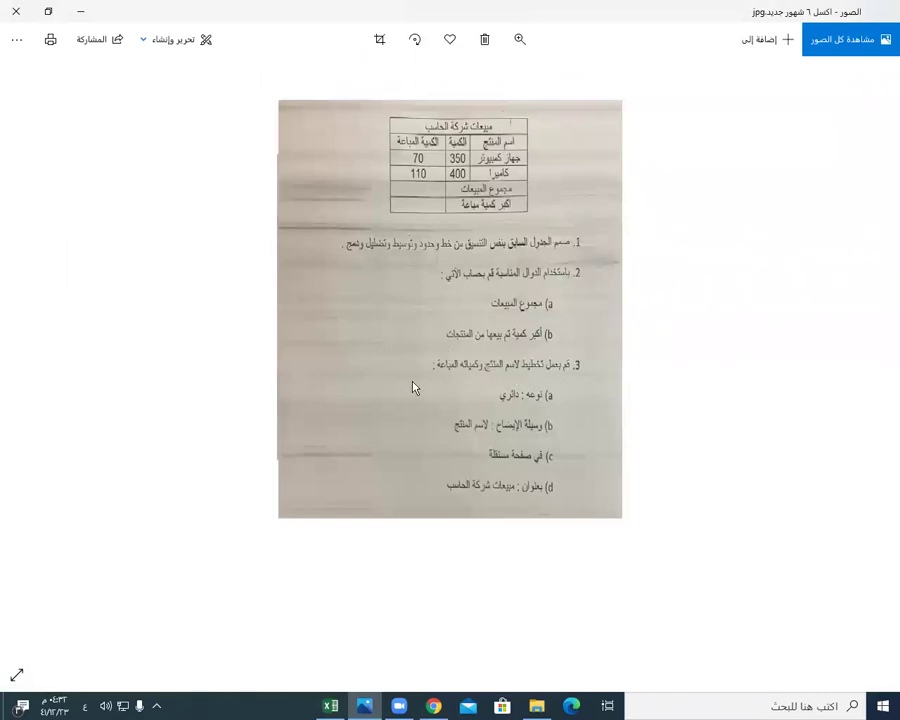
{"action": "key", "text": "alt+Tab"}
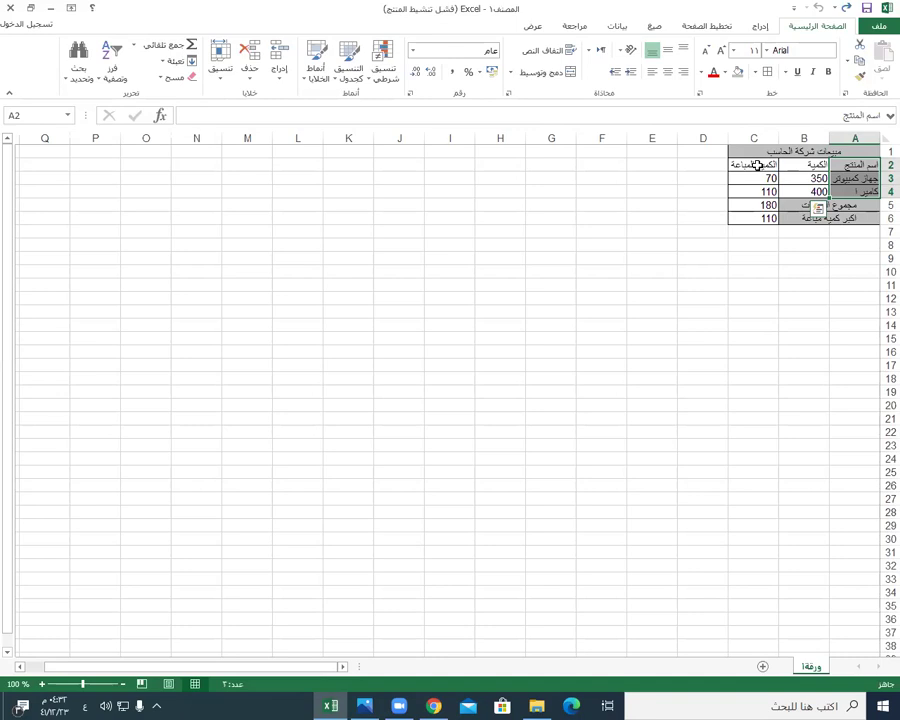
{"action": "left_click_drag", "start_coordinate": [757, 166], "coordinate": [755, 189]}
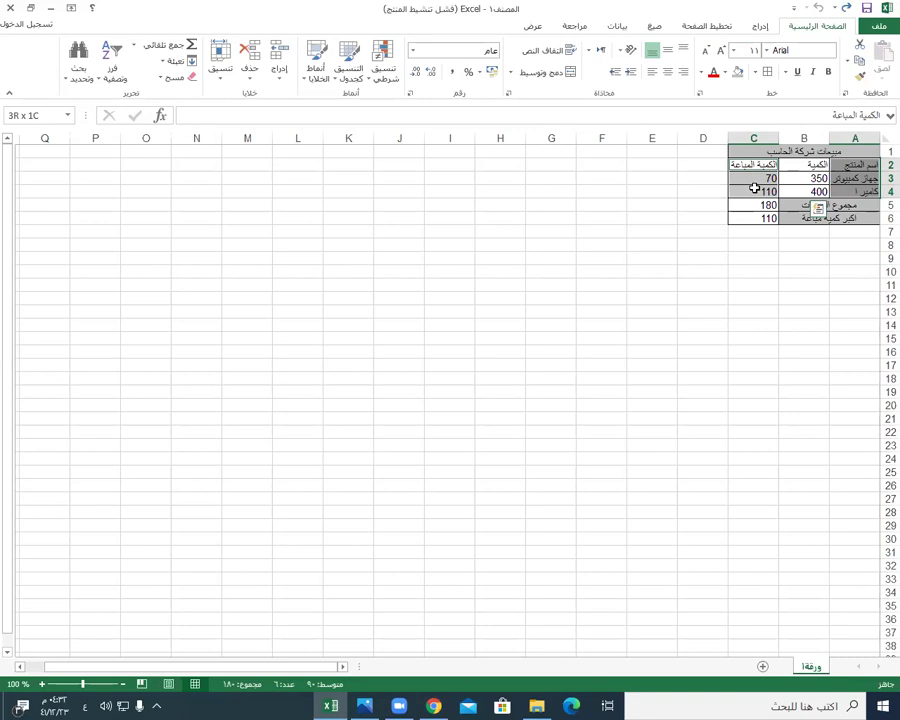
{"action": "left_click_drag", "start_coordinate": [755, 189], "coordinate": [755, 189]}
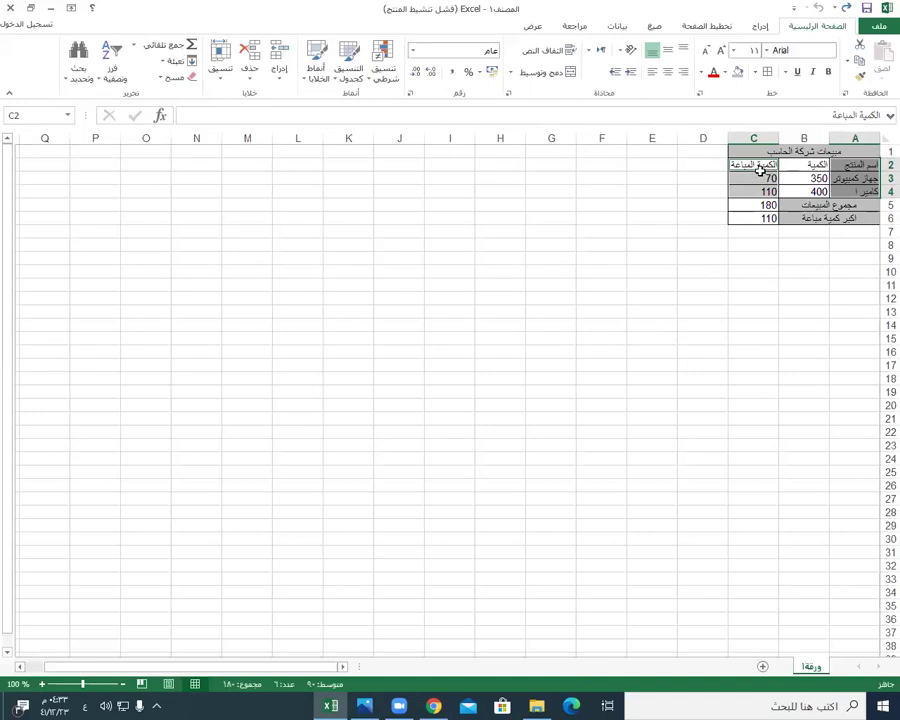
Insert a pie chart (دائري) of the selected product names and sold quantities, consulting the exercise picture for the required chart type.
{"action": "left_click", "coordinate": [760, 27]}
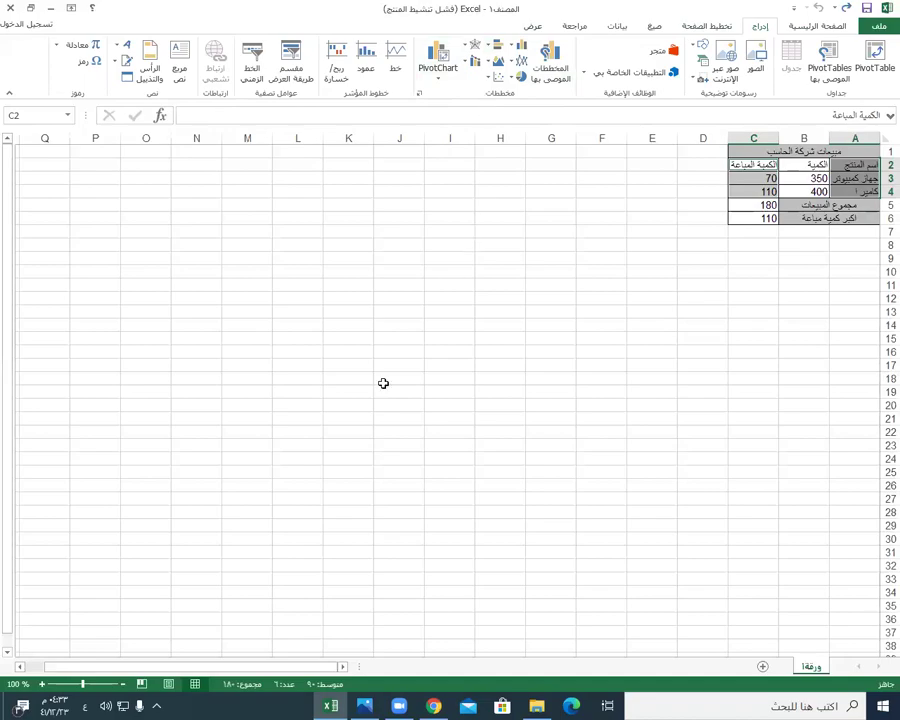
{"action": "left_click", "coordinate": [364, 706]}
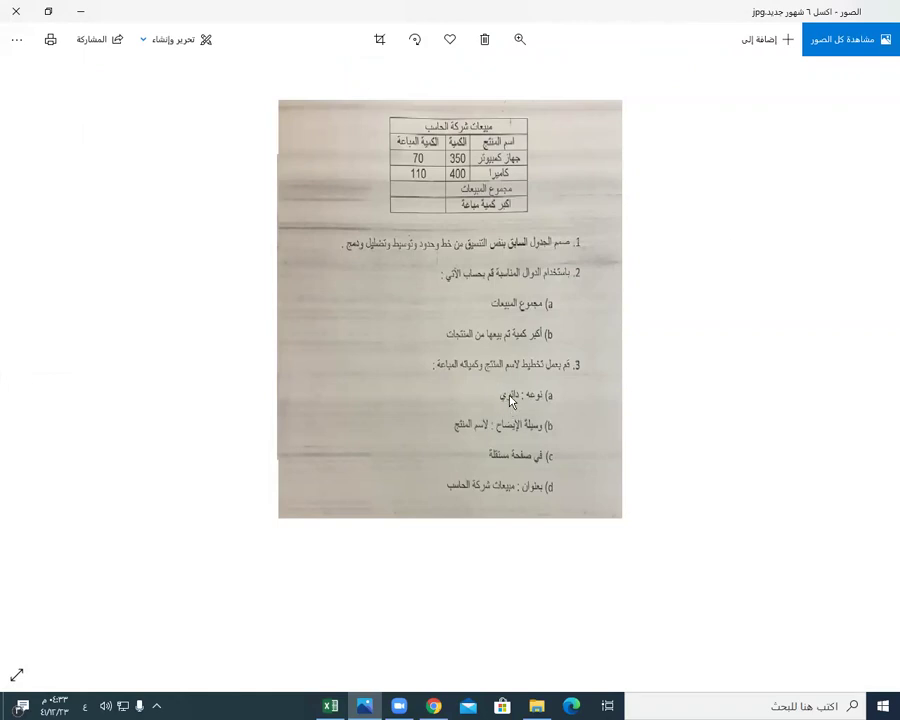
{"action": "left_click", "coordinate": [82, 12]}
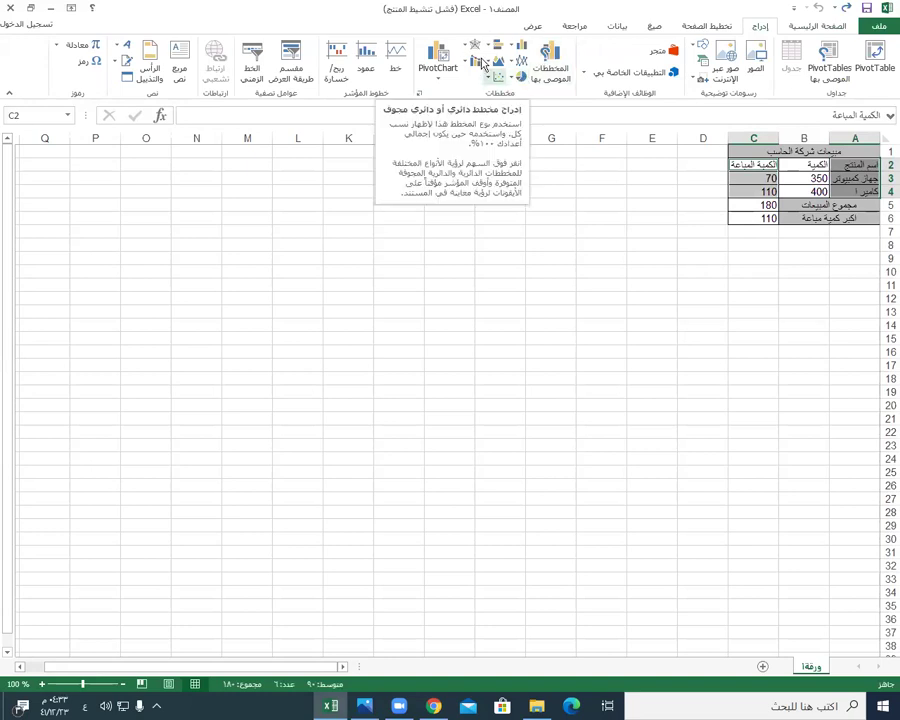
{"action": "left_click", "coordinate": [419, 94]}
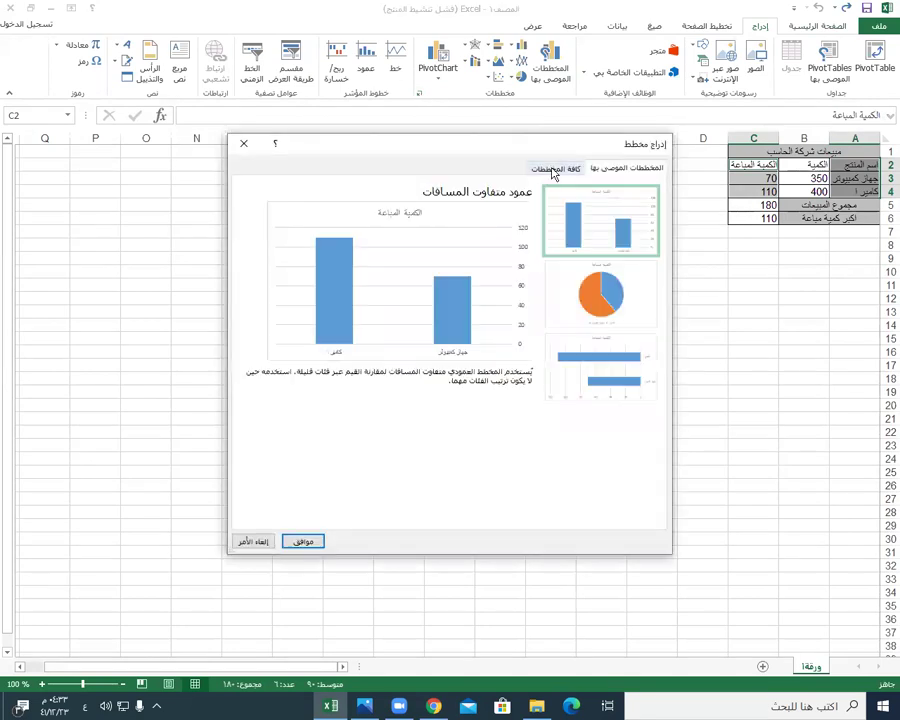
{"action": "left_click", "coordinate": [553, 170]}
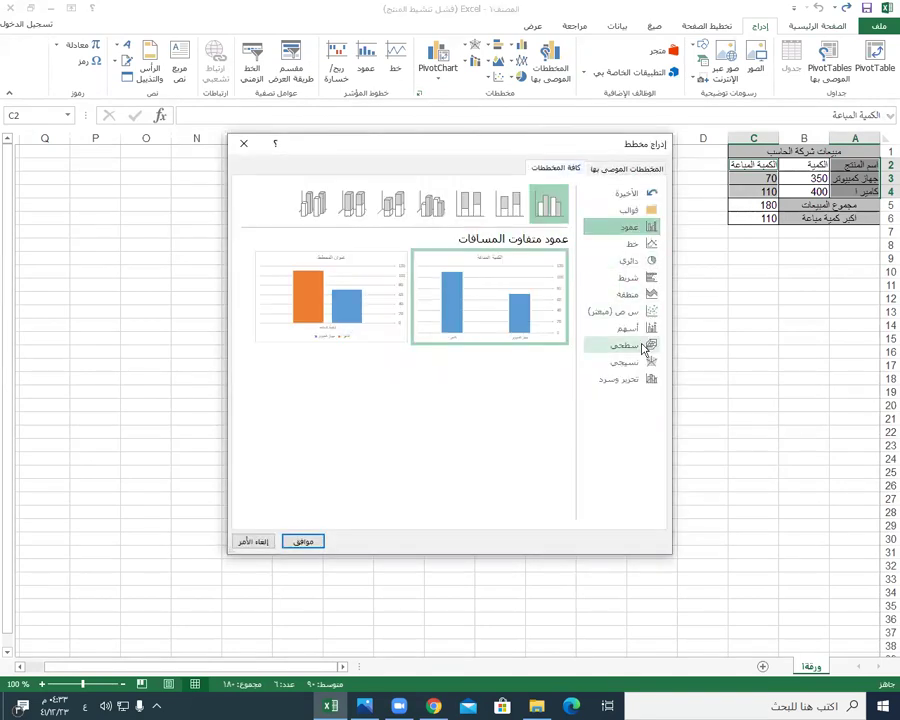
{"action": "left_click", "coordinate": [638, 279]}
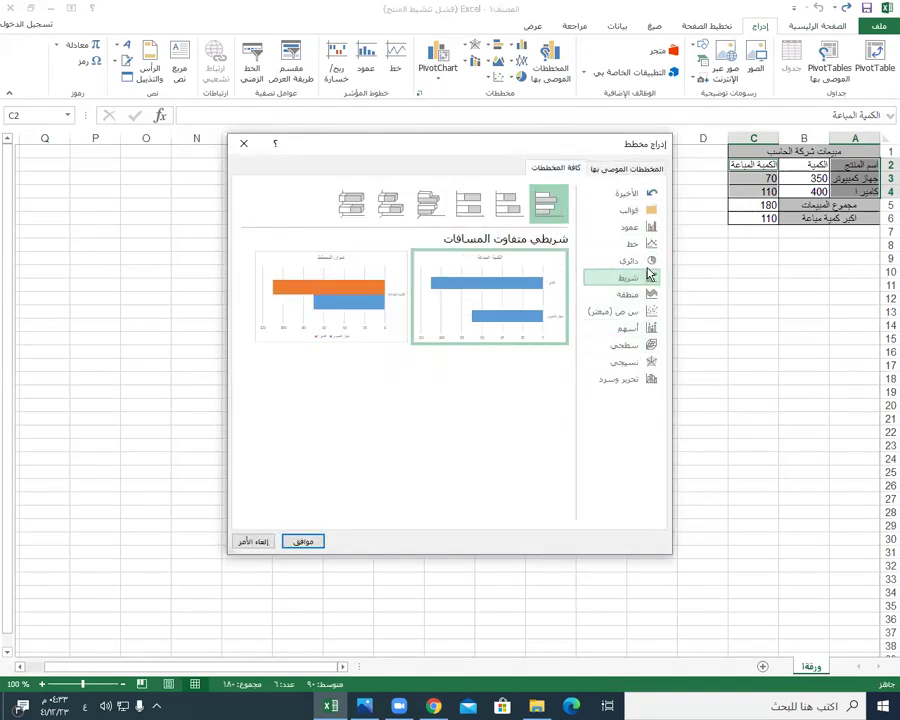
{"action": "left_click", "coordinate": [637, 244]}
{"action": "left_click", "coordinate": [636, 228]}
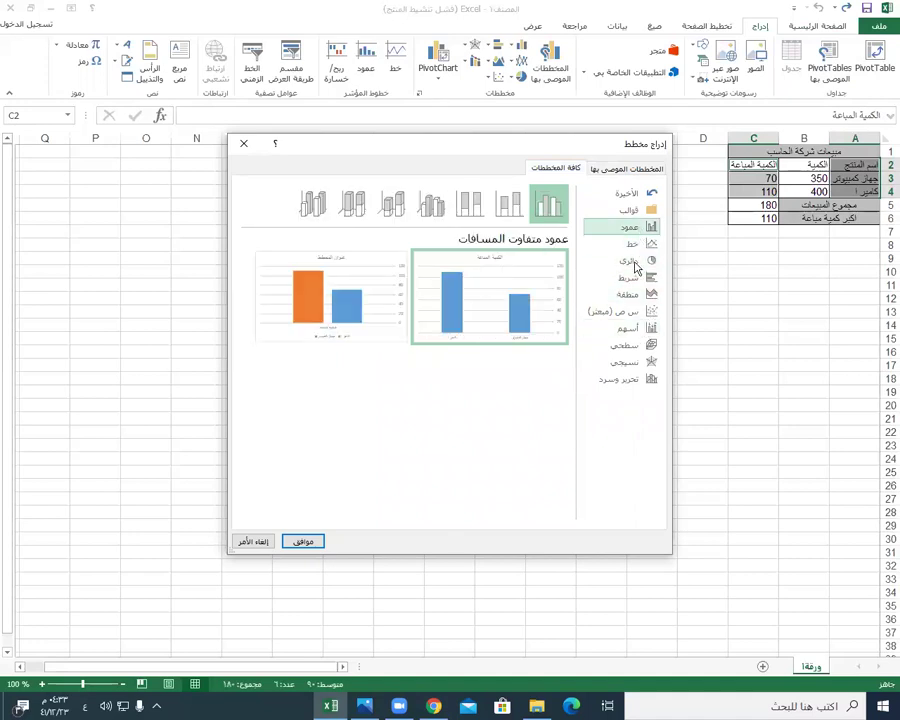
{"action": "left_click", "coordinate": [637, 263]}
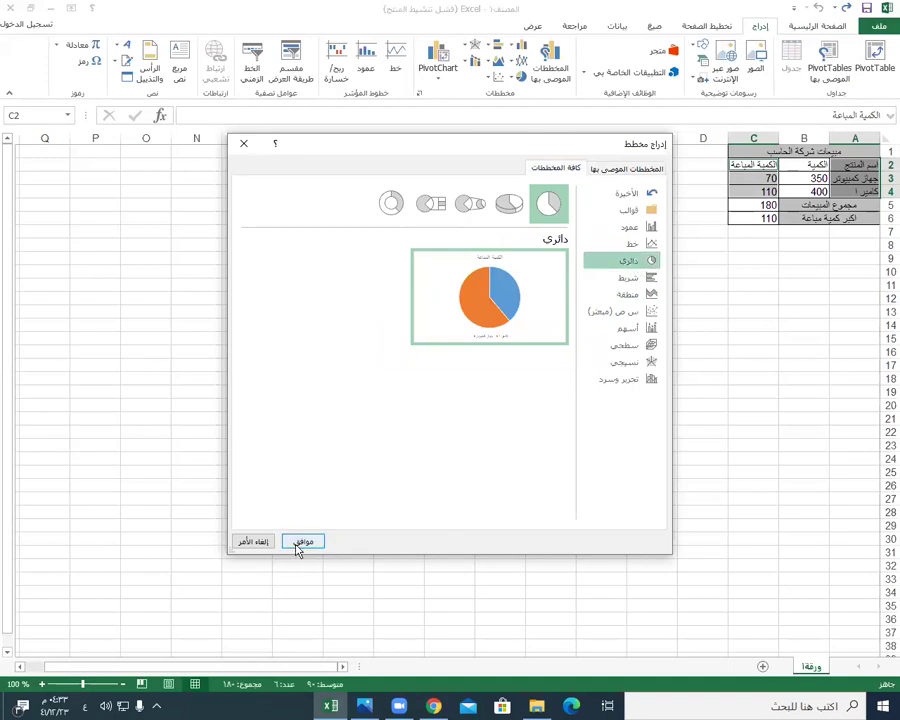
{"action": "left_click", "coordinate": [302, 542]}
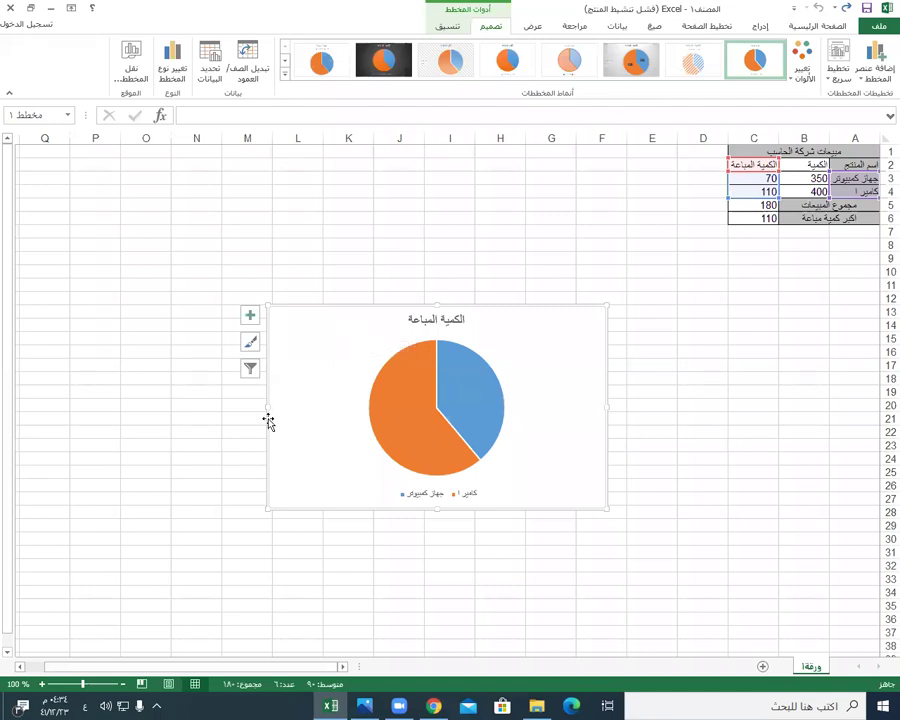
Consult the exercise picture, try data labels on the pie chart, and remove and re-add its legend.
{"action": "mouse_move", "coordinate": [488, 414]}
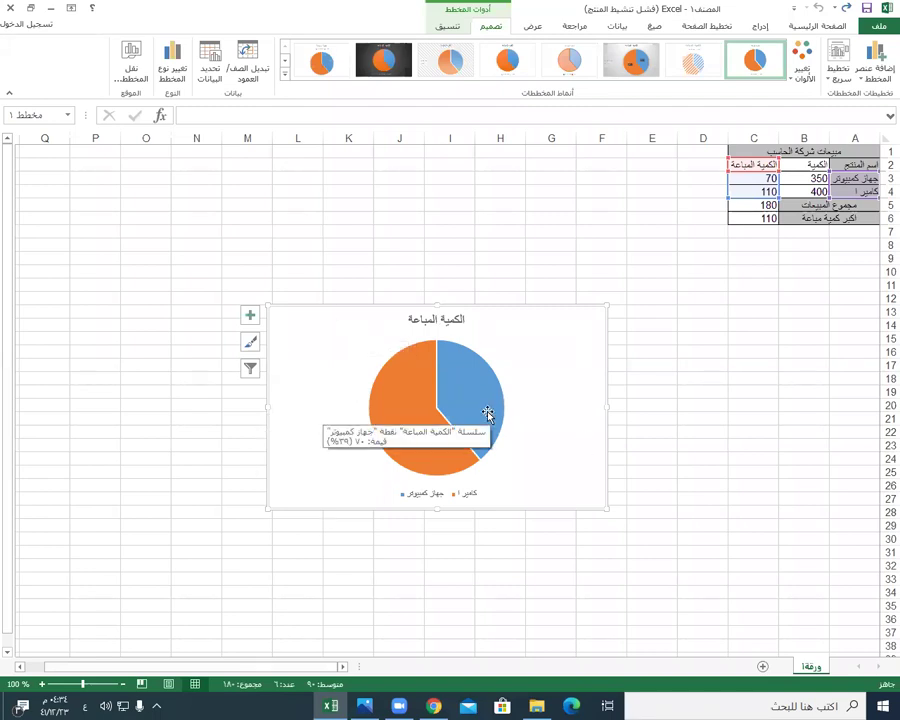
{"action": "key", "text": "alt+Tab"}
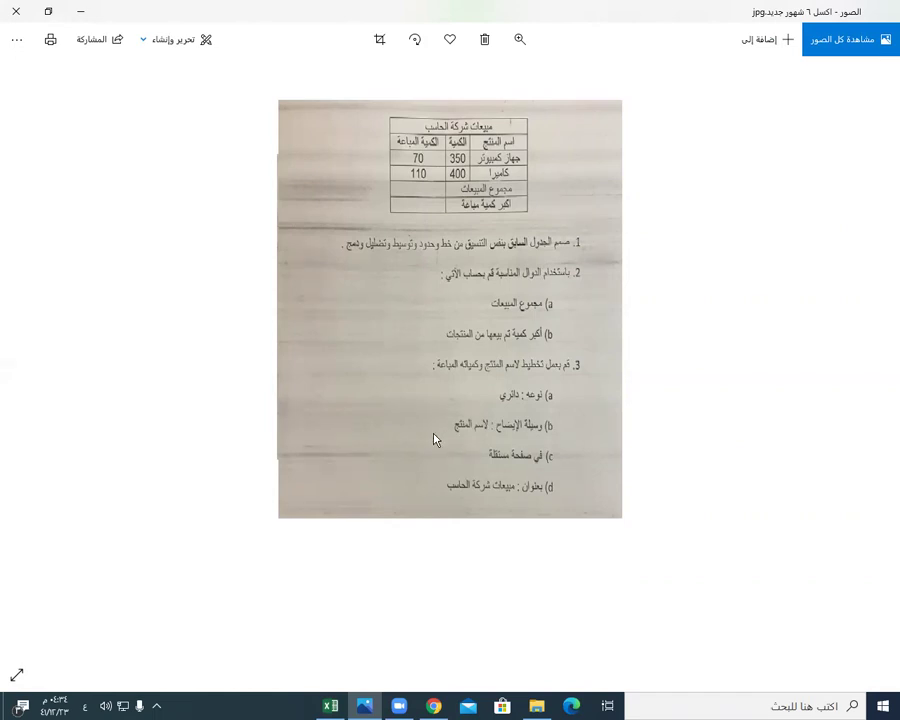
{"action": "key", "text": "alt+Tab"}
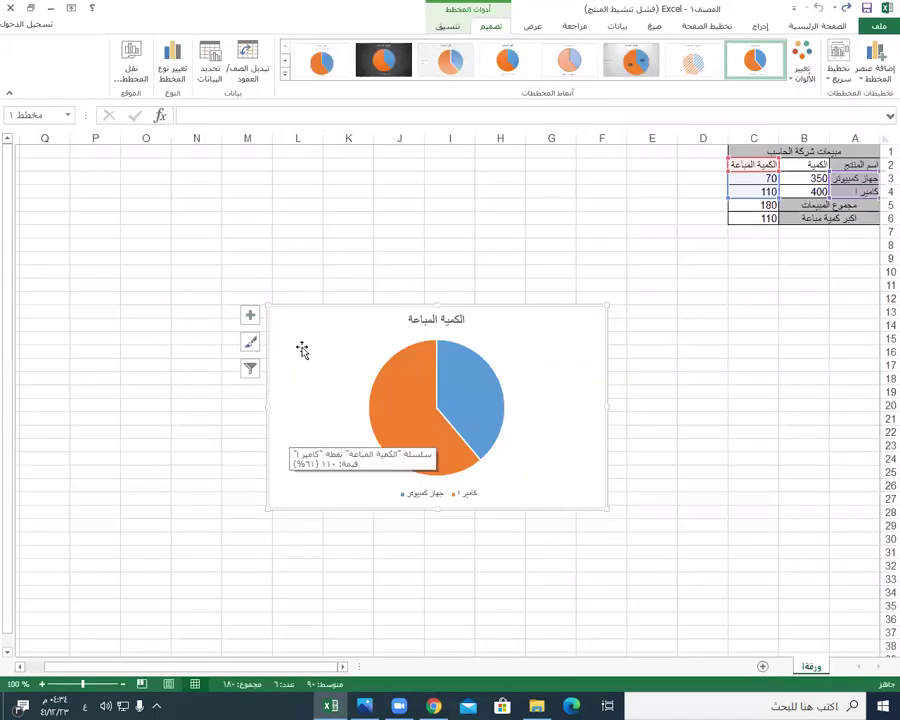
{"action": "left_click", "coordinate": [250, 318]}
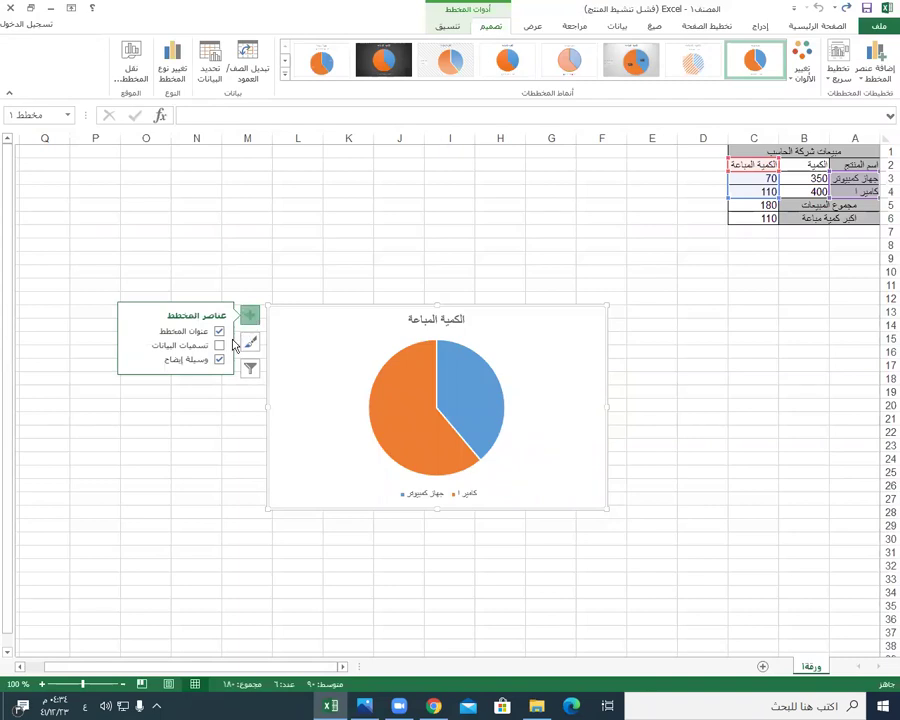
{"action": "left_click", "coordinate": [219, 346]}
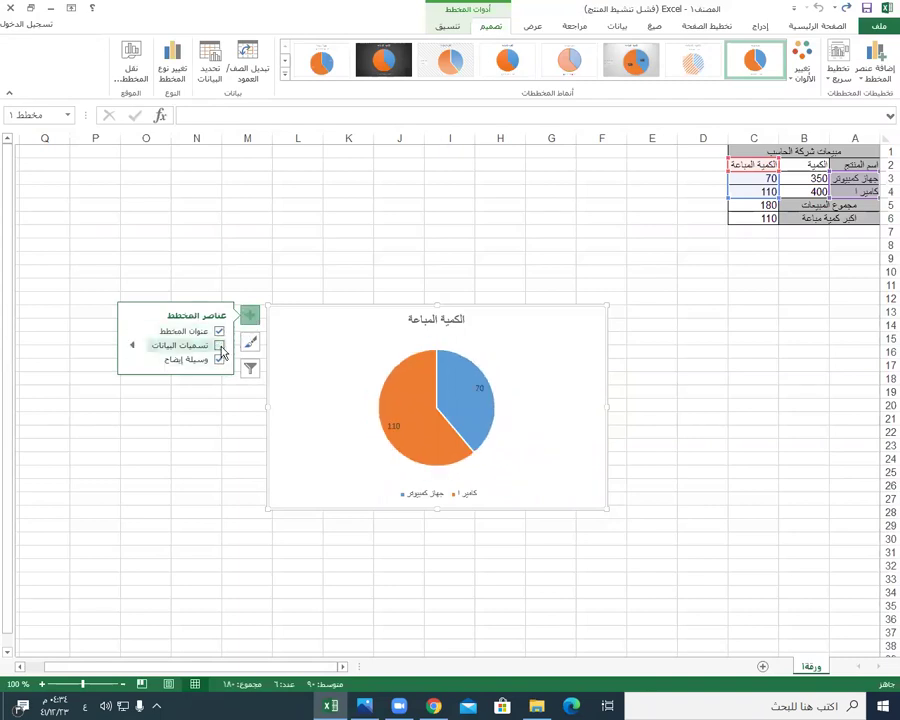
{"action": "left_click", "coordinate": [220, 346]}
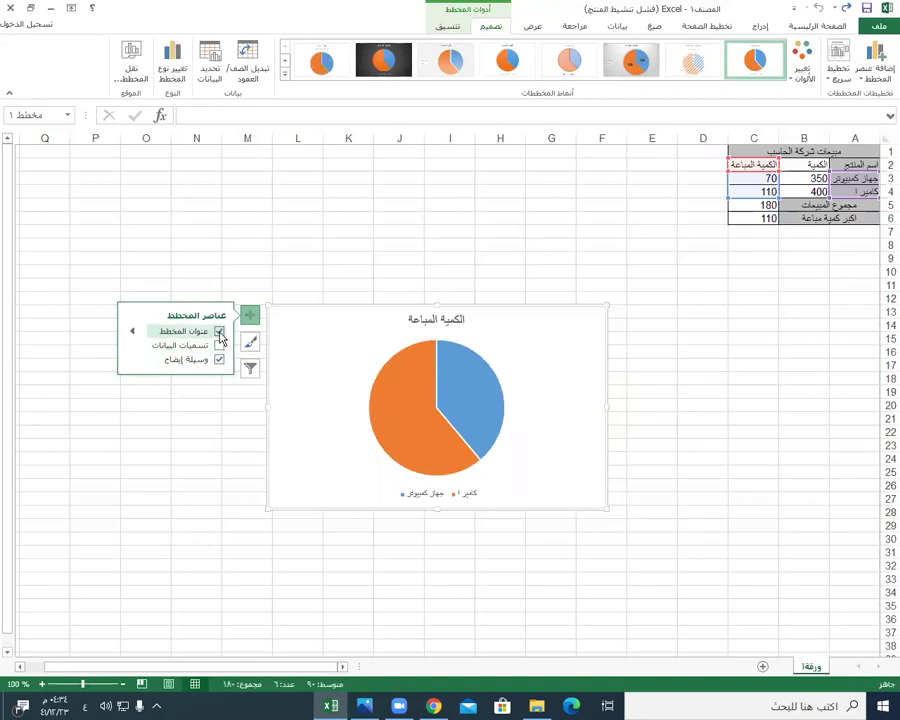
{"action": "left_click", "coordinate": [219, 359]}
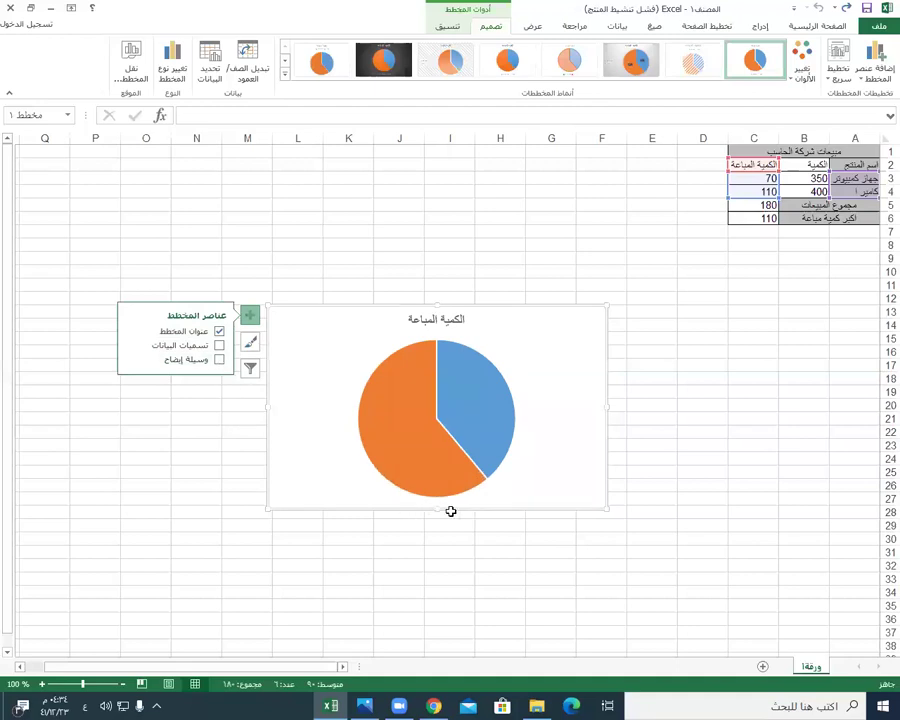
{"action": "left_click", "coordinate": [219, 359]}
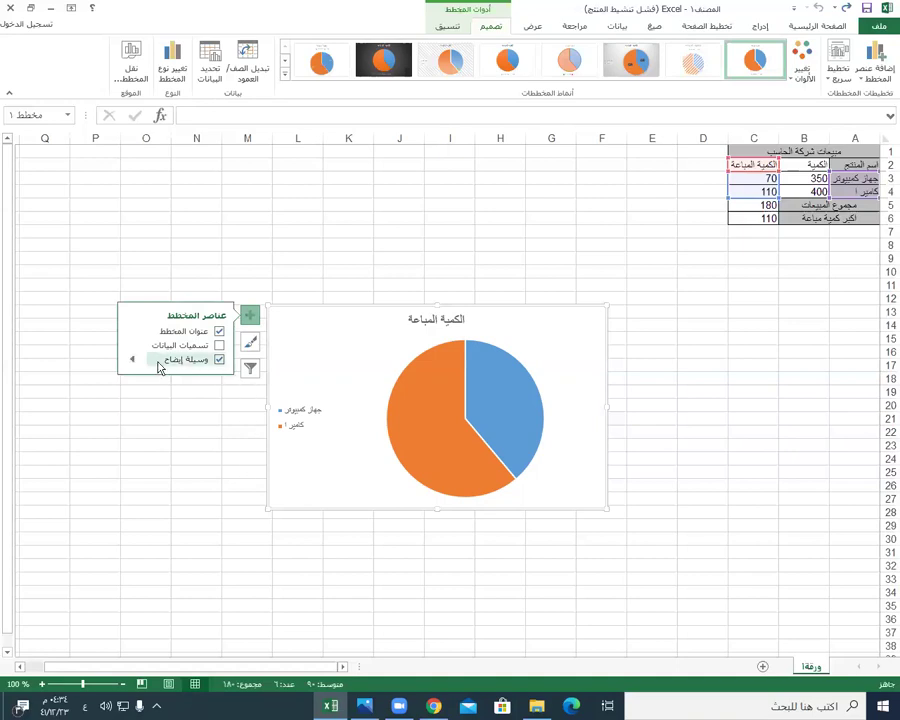
Check the placement requirement in the exercise picture and move the pie chart to a new separate chart sheet.
{"action": "key", "text": "alt+Tab"}
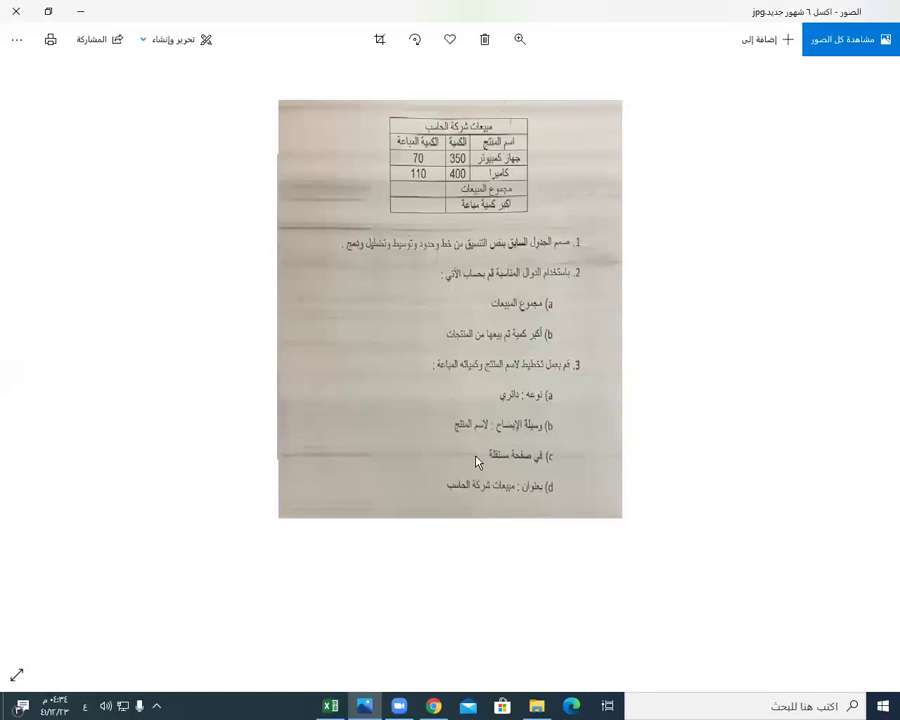
{"action": "key", "text": "alt+Tab"}
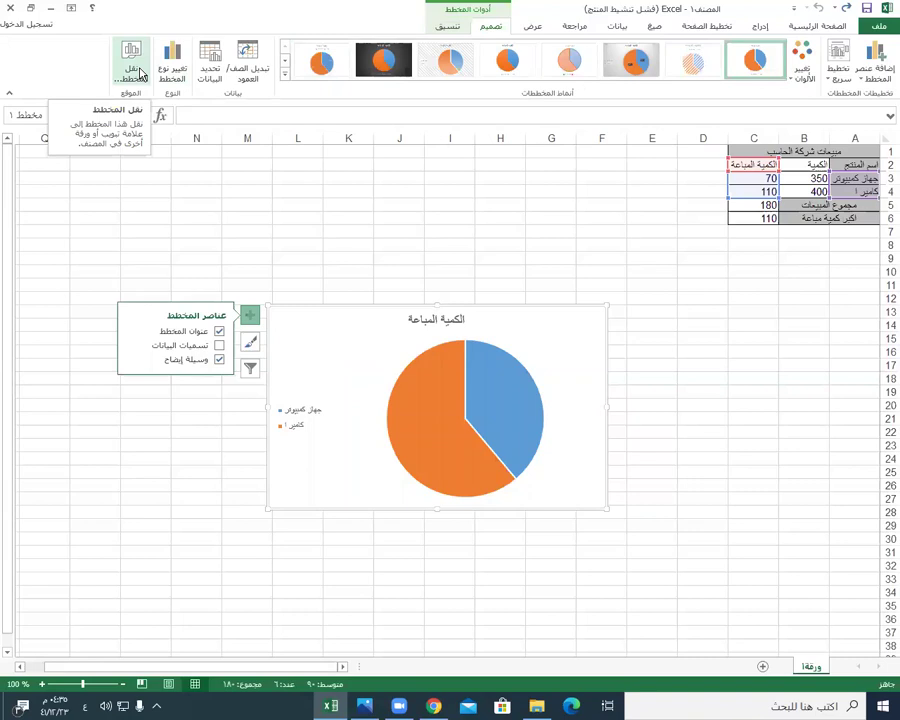
{"action": "right_click", "coordinate": [355, 349]}
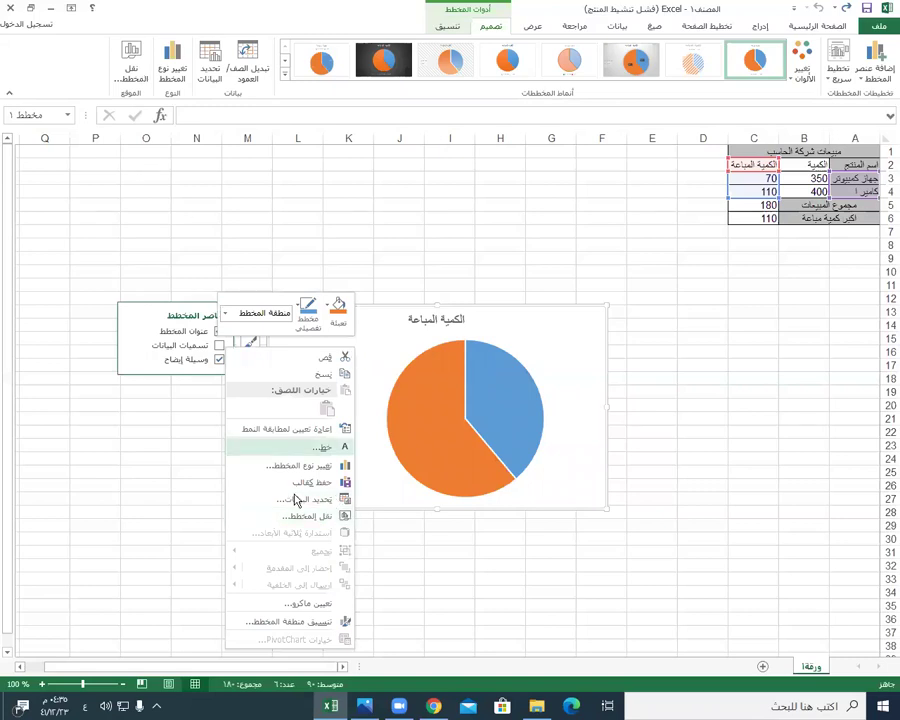
{"action": "left_click", "coordinate": [324, 522]}
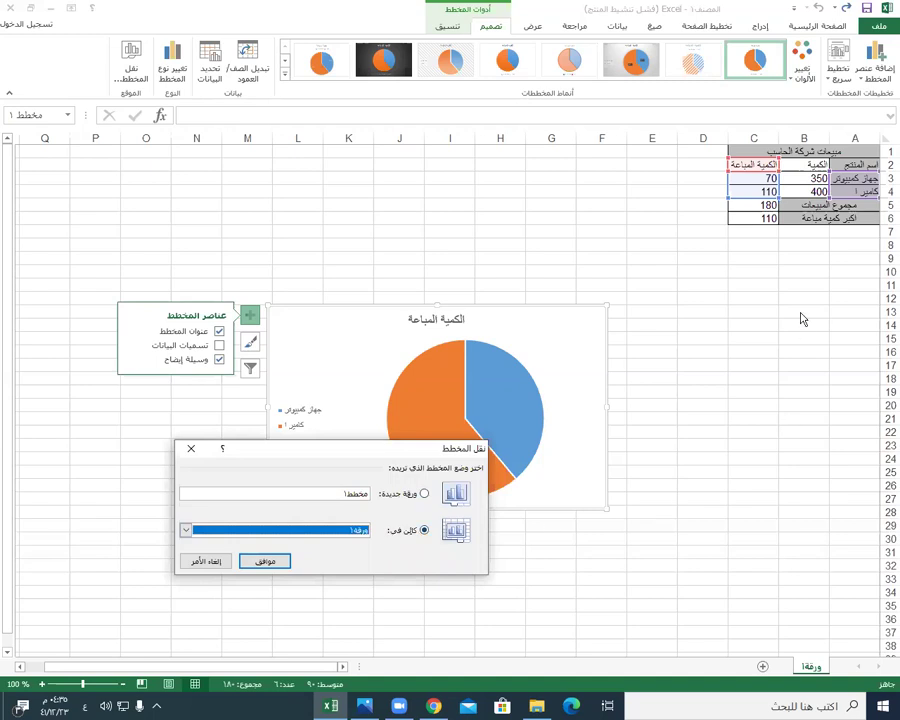
{"action": "left_click", "coordinate": [424, 496]}
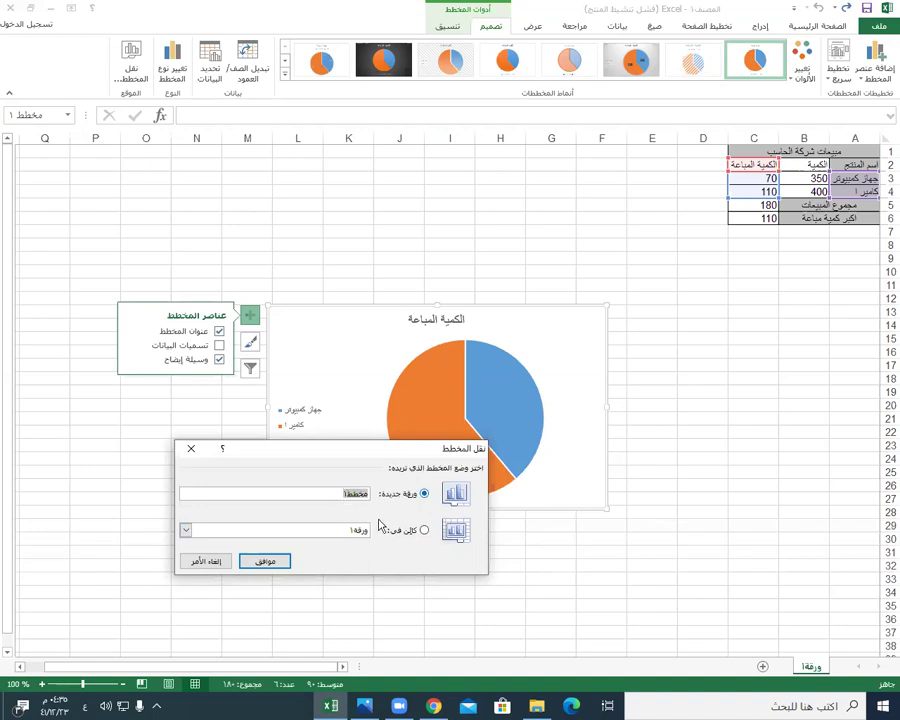
{"action": "left_click", "coordinate": [265, 561]}
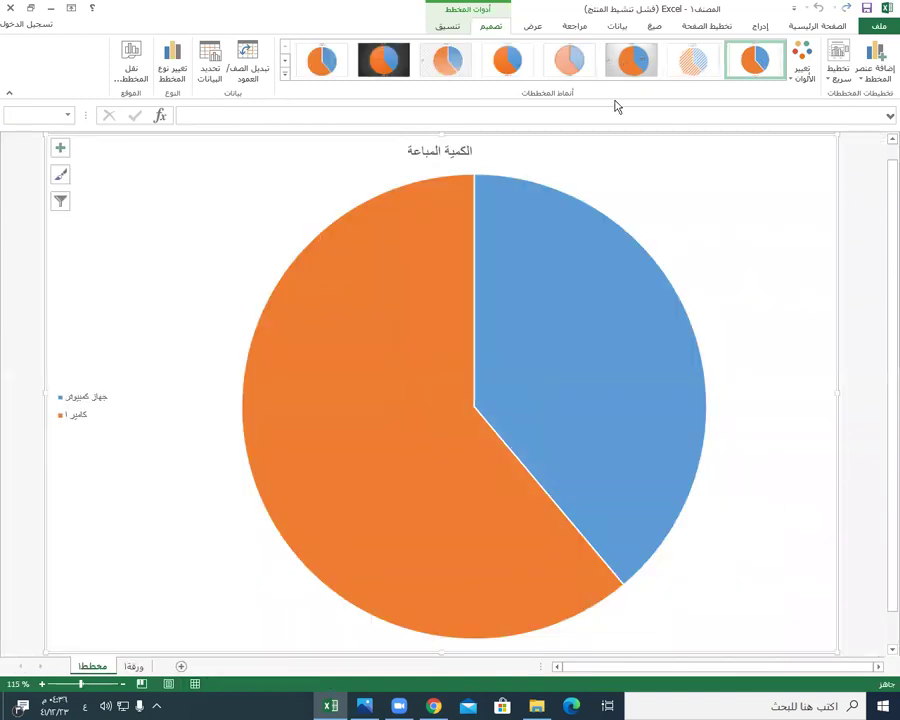
Switch between the table sheet ورقة1 and the new chart sheet to examine where the chart is placed.
{"action": "left_click", "coordinate": [134, 667]}
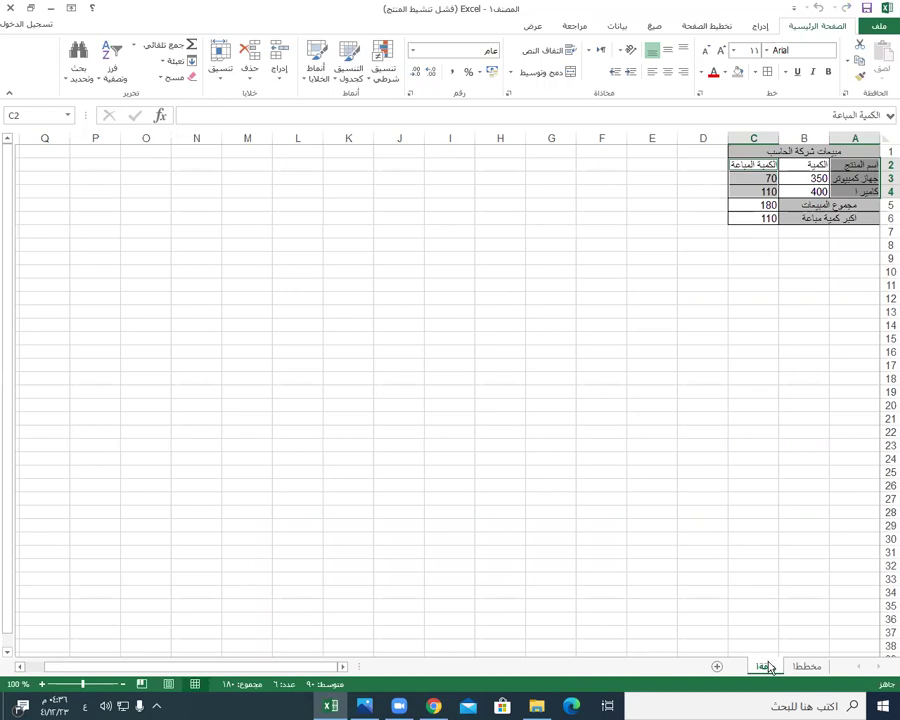
{"action": "left_click", "coordinate": [806, 667]}
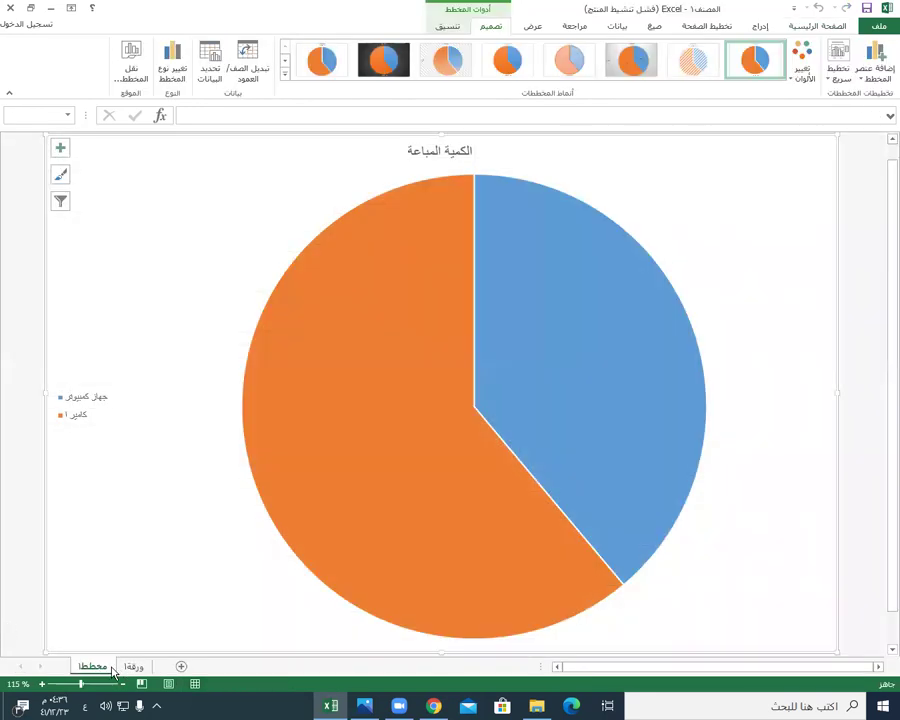
{"action": "left_click", "coordinate": [766, 669]}
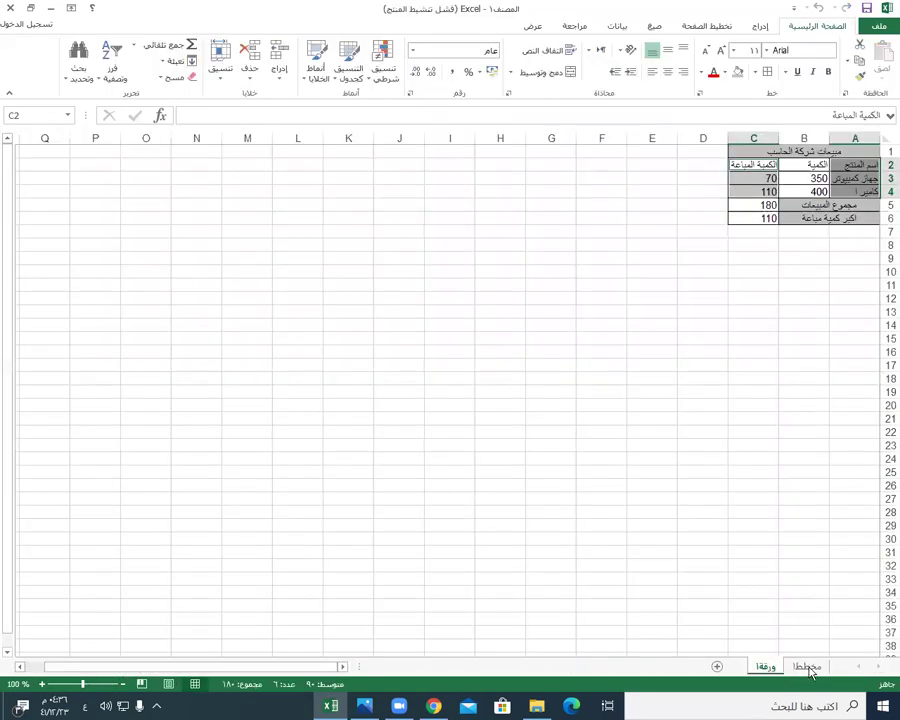
{"action": "left_click", "coordinate": [806, 667]}
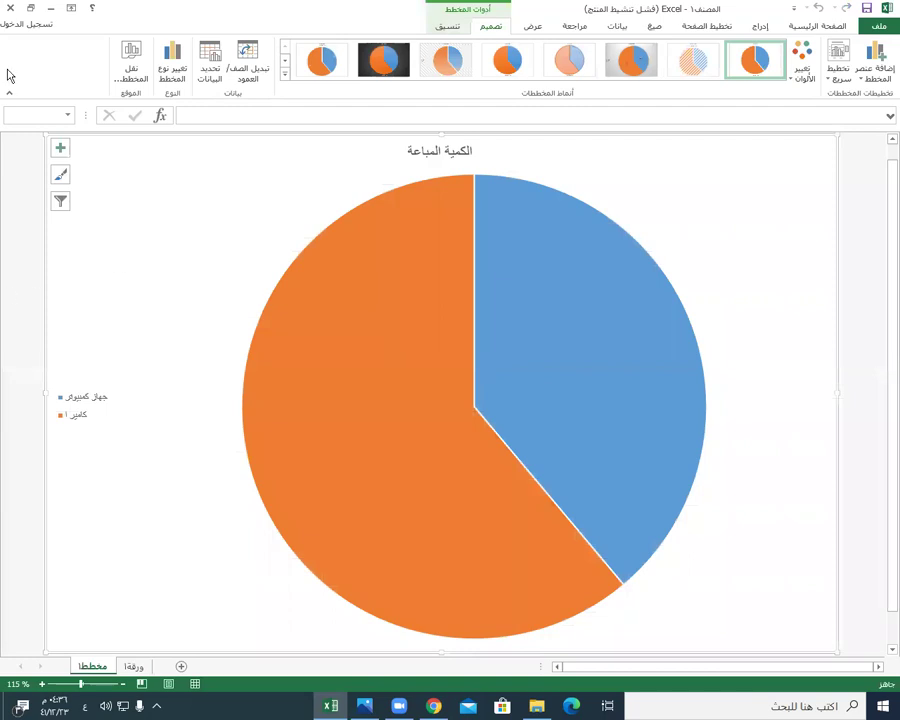
Read the required title in the exercise picture and set the pie chart's title to "مبيعات شركة الحاسب".
{"action": "left_click", "coordinate": [48, 8]}
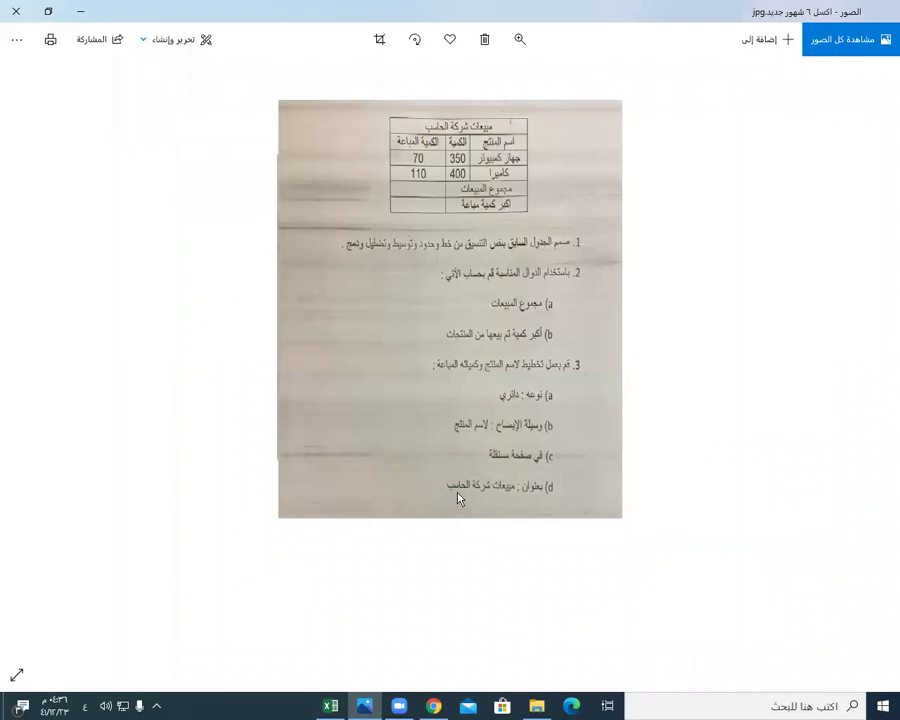
{"action": "key", "text": "alt+Tab"}
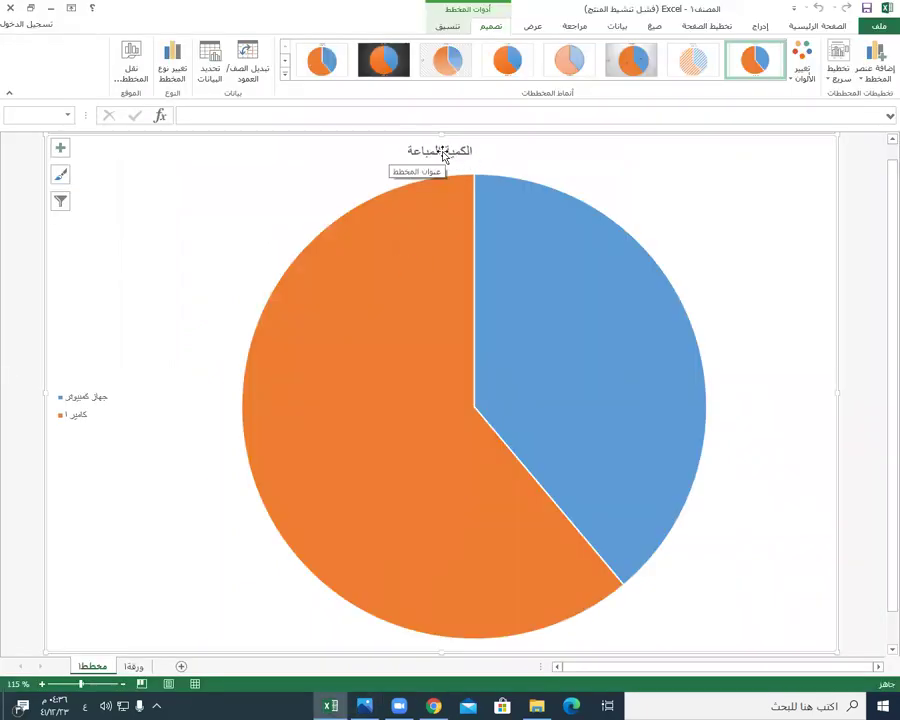
{"action": "left_click", "coordinate": [449, 151]}
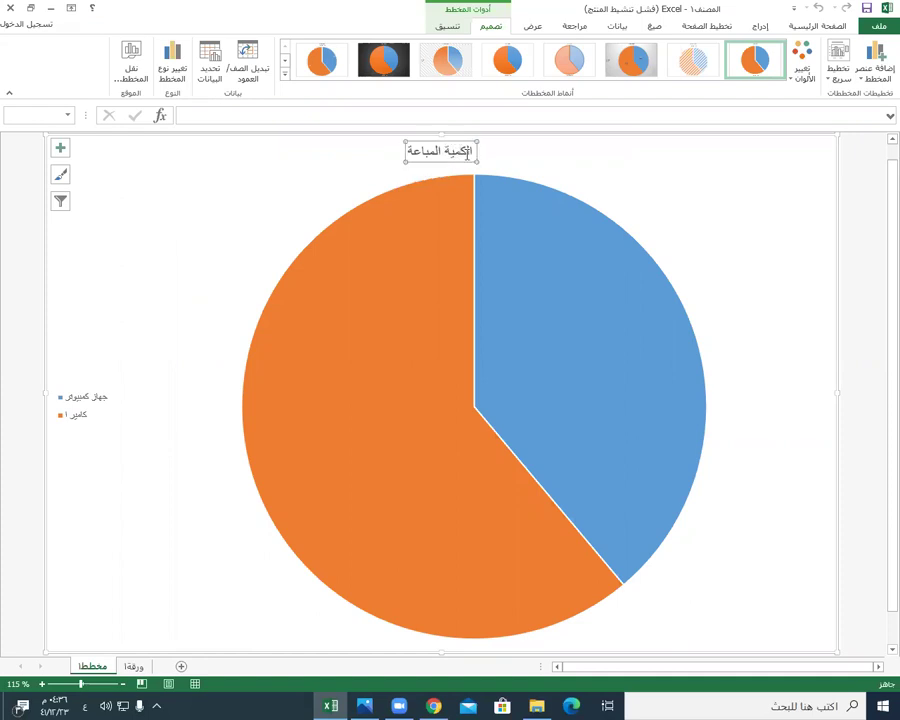
{"action": "left_click_drag", "start_coordinate": [473, 150], "coordinate": [409, 150]}
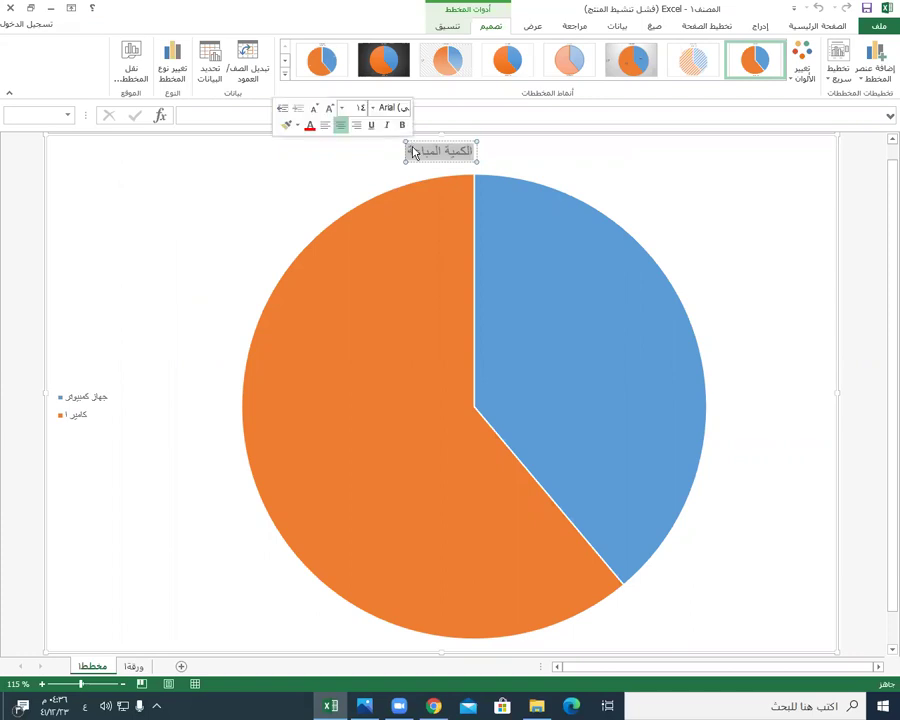
{"action": "key", "text": "alt+Tab"}
{"action": "key", "text": "alt+Tab"}
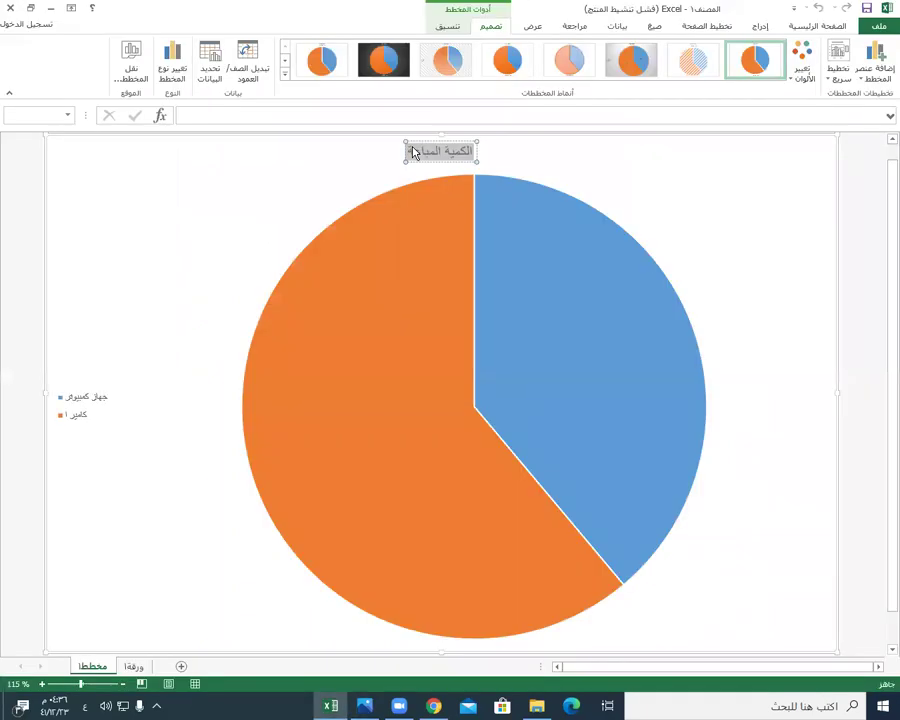
{"action": "type", "text": "مبيعات"}
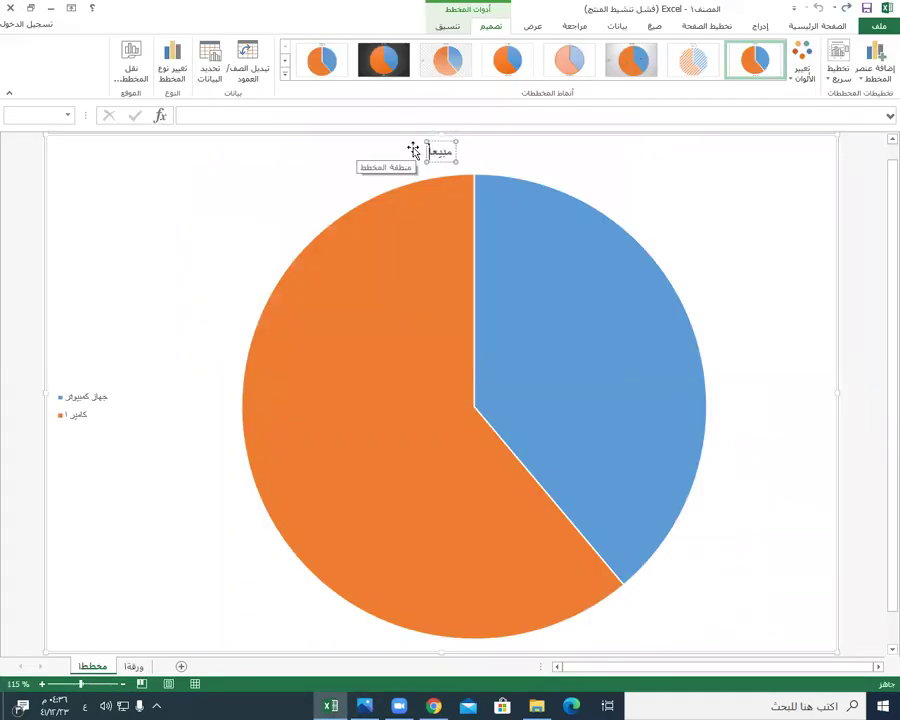
{"action": "type", "text": " شركة أ"}
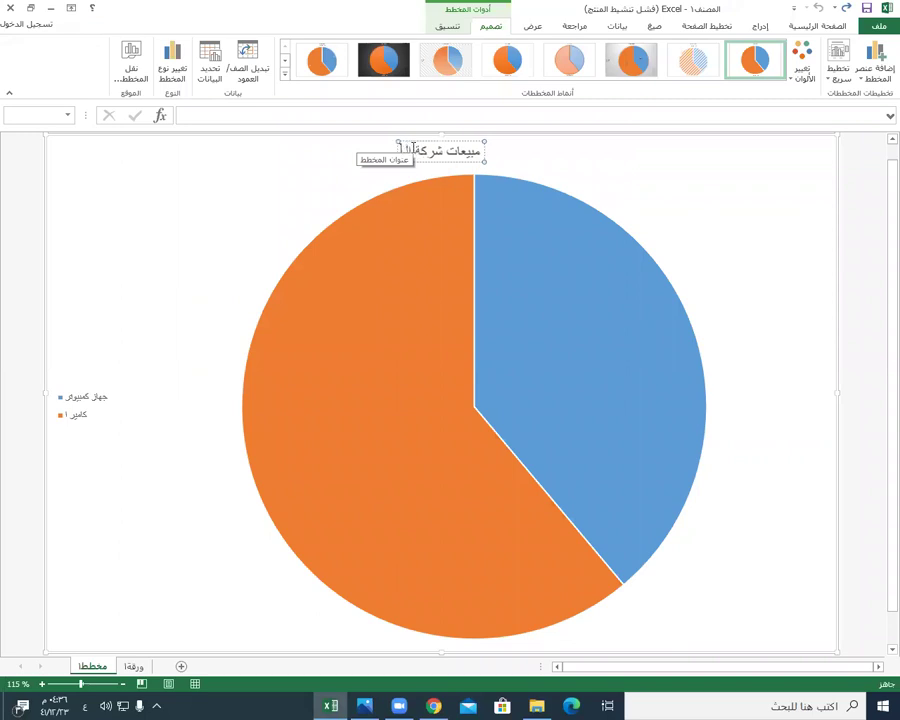
{"action": "key", "text": "BackSpace"}
{"action": "type", "text": "الحاسب"}
{"action": "left_click", "coordinate": [233, 222]}
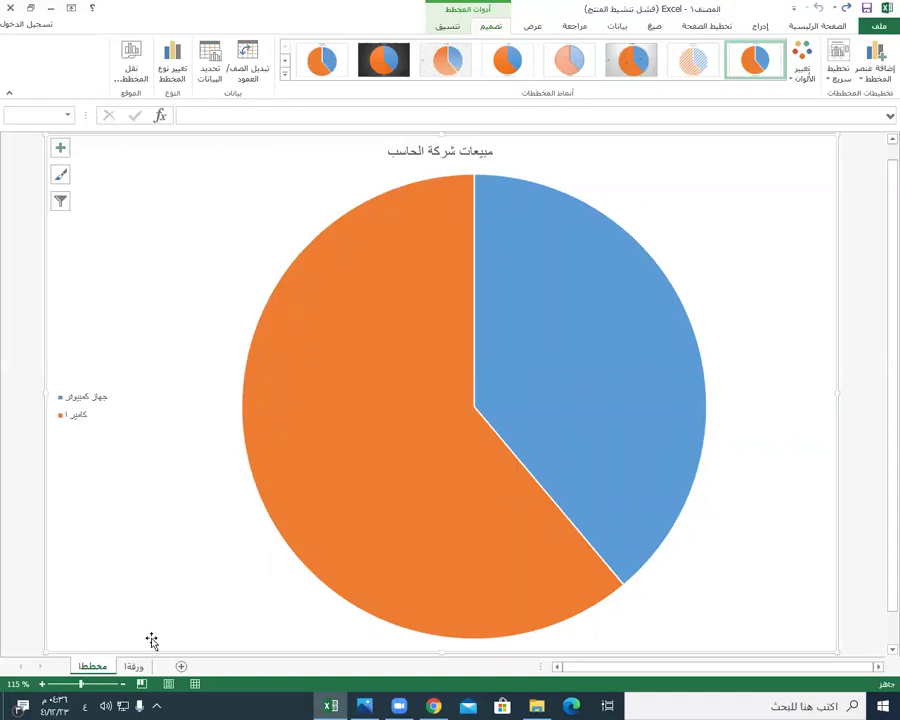
Review the finished sales table on ورقة1 and the titled pie chart on its own sheet.
{"action": "left_click", "coordinate": [133, 665]}
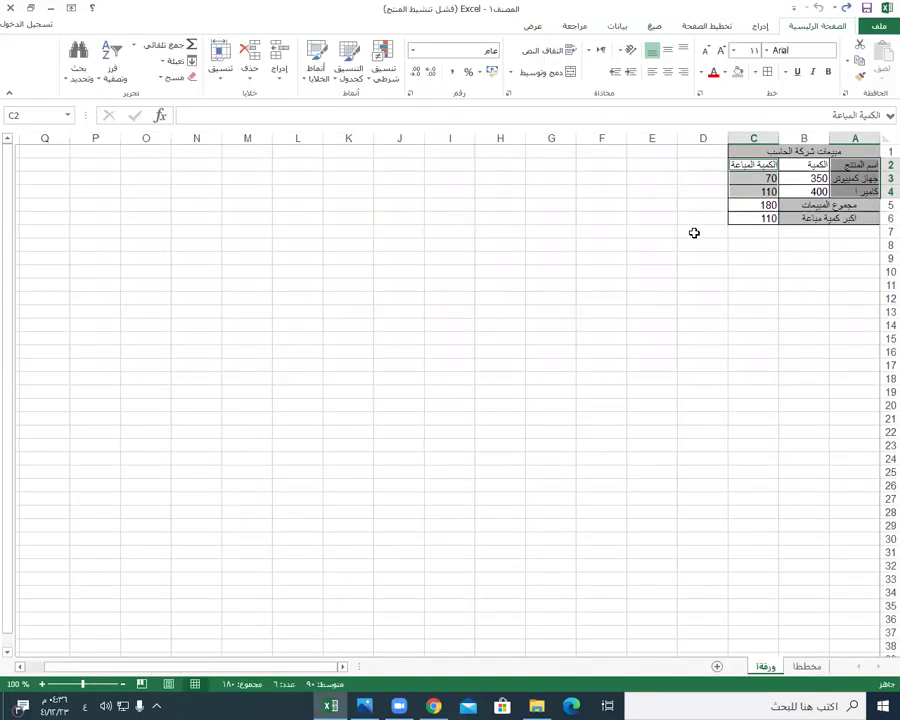
{"action": "left_click", "coordinate": [806, 665]}
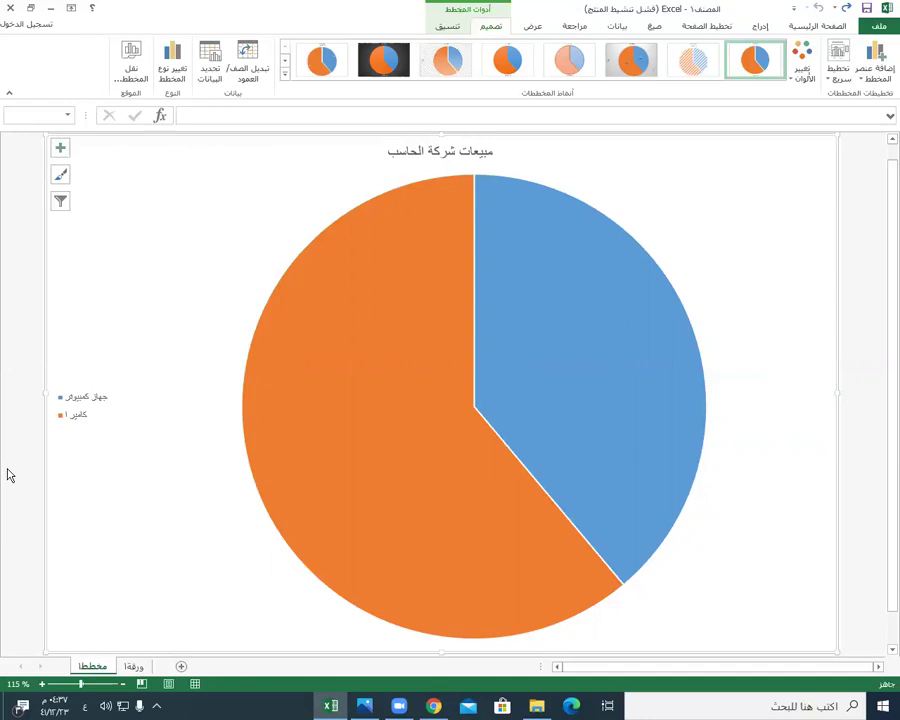
{"action": "left_click", "coordinate": [133, 666]}
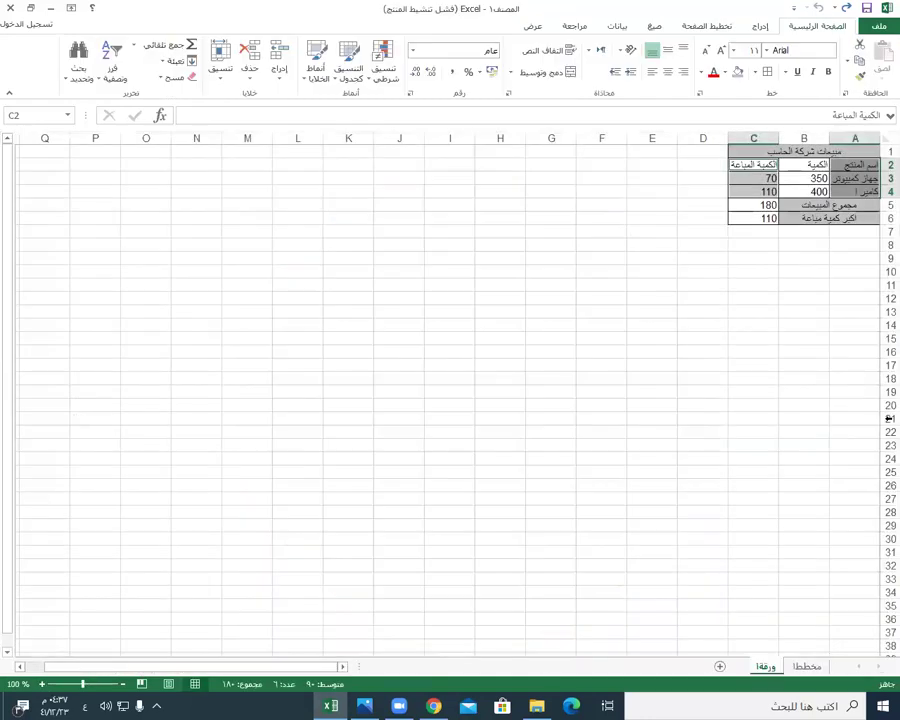